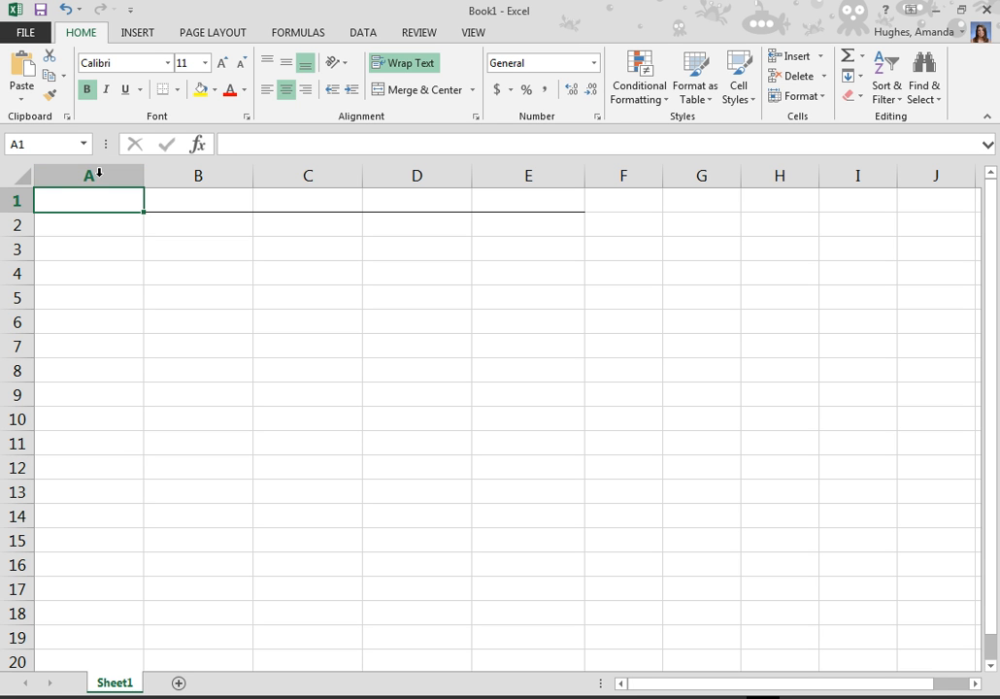
- Enter the column headers "Trial #" in A1 and "Length (m)" in B1
{"action": "type", "text": "T"}
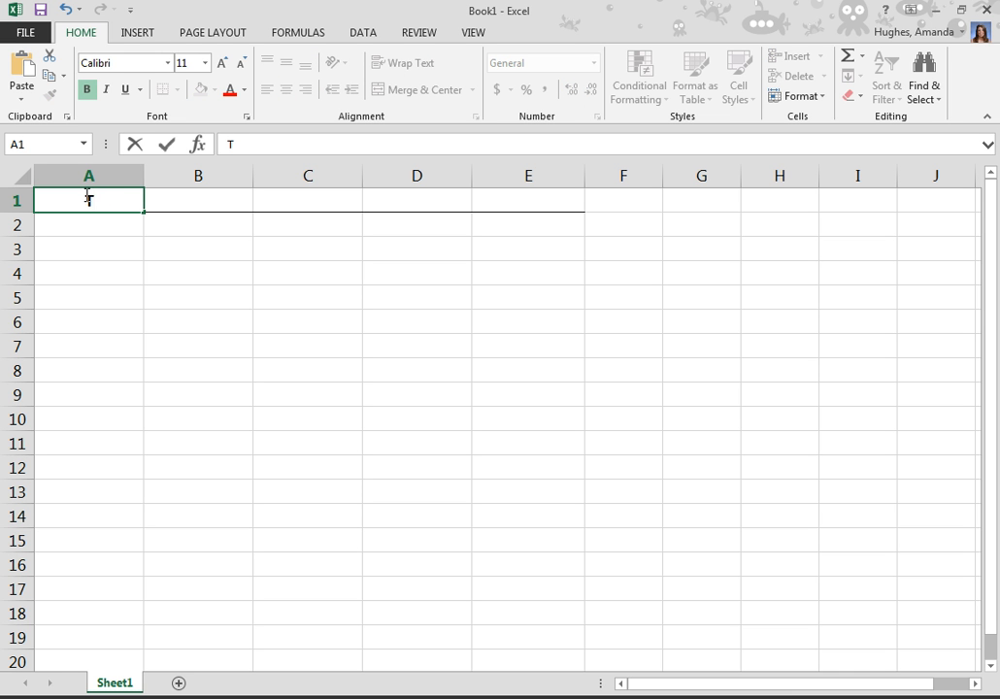
{"action": "type", "text": "rial #"}
{"action": "key", "text": "Tab"}
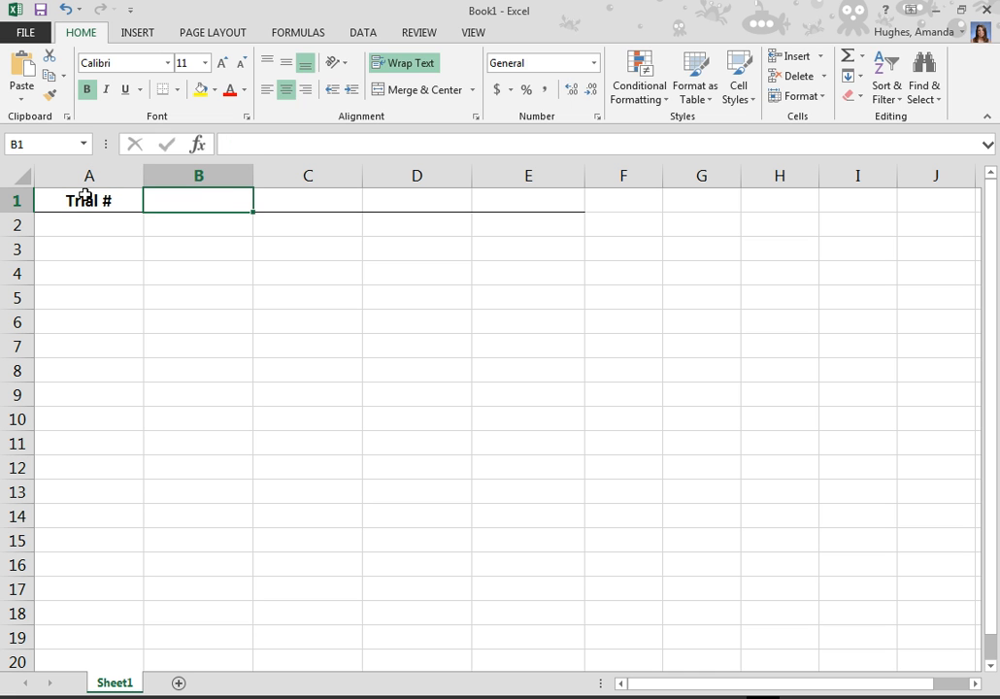
{"action": "type", "text": "L"}
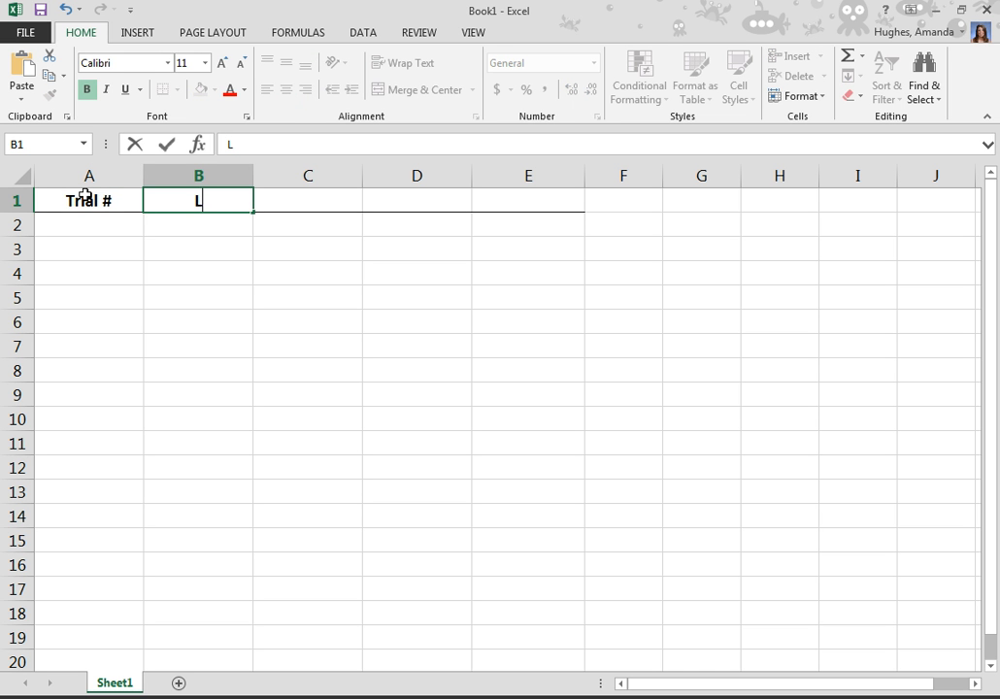
{"action": "type", "text": "ength (m)"}
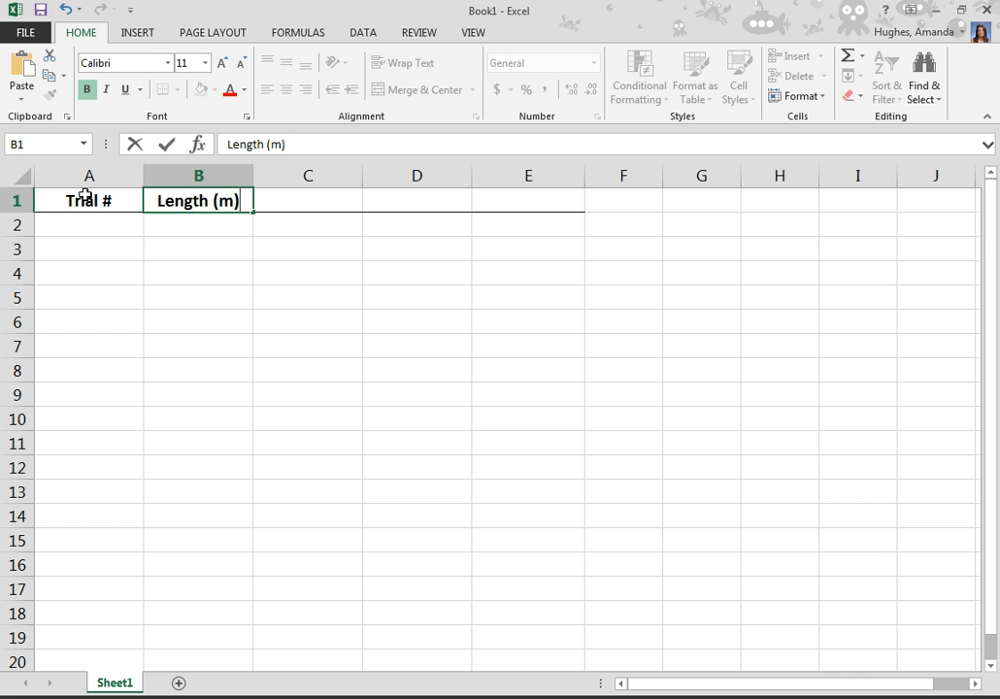
{"action": "key", "text": "Tab"}
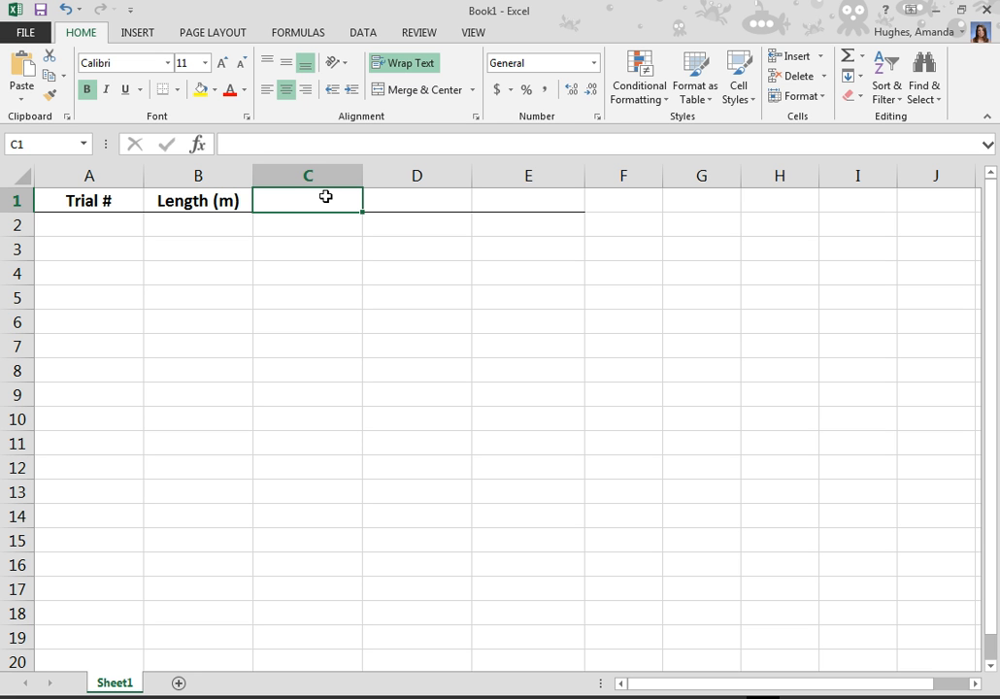
- Enter the column header "Time for 5 cycles (s)" in C1
{"action": "type", "text": "Time"}
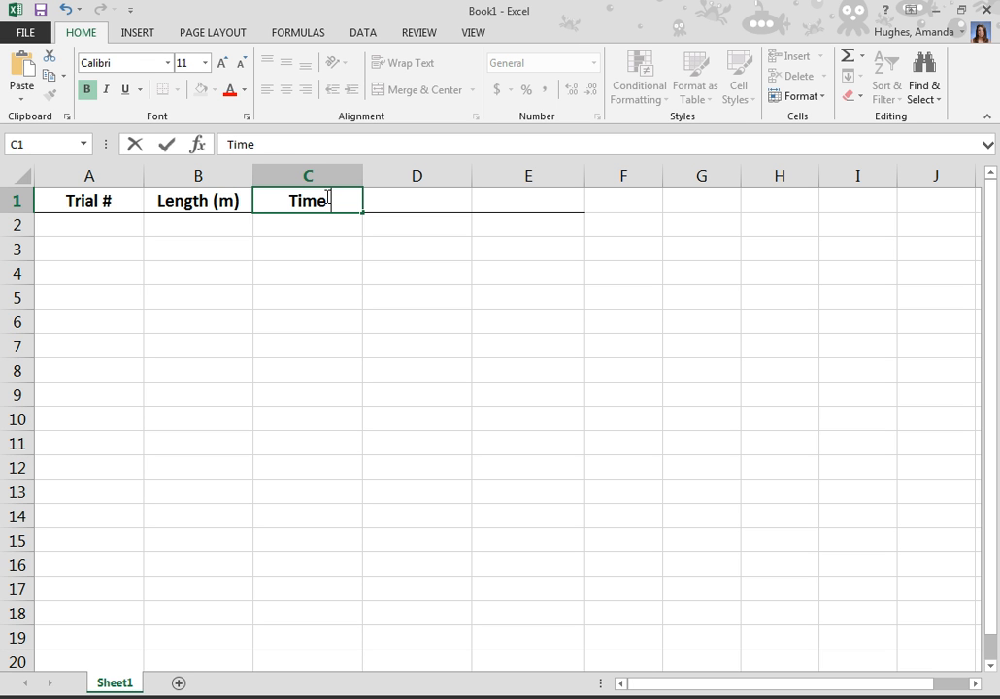
{"action": "type", "text": " for "}
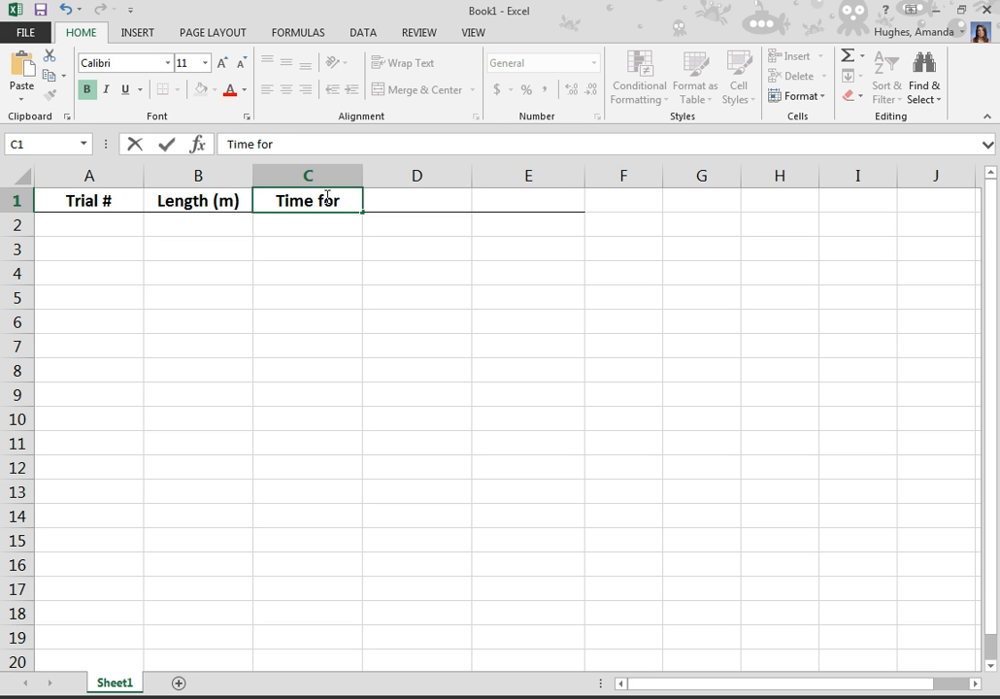
{"action": "type", "text": "5 cycles"}
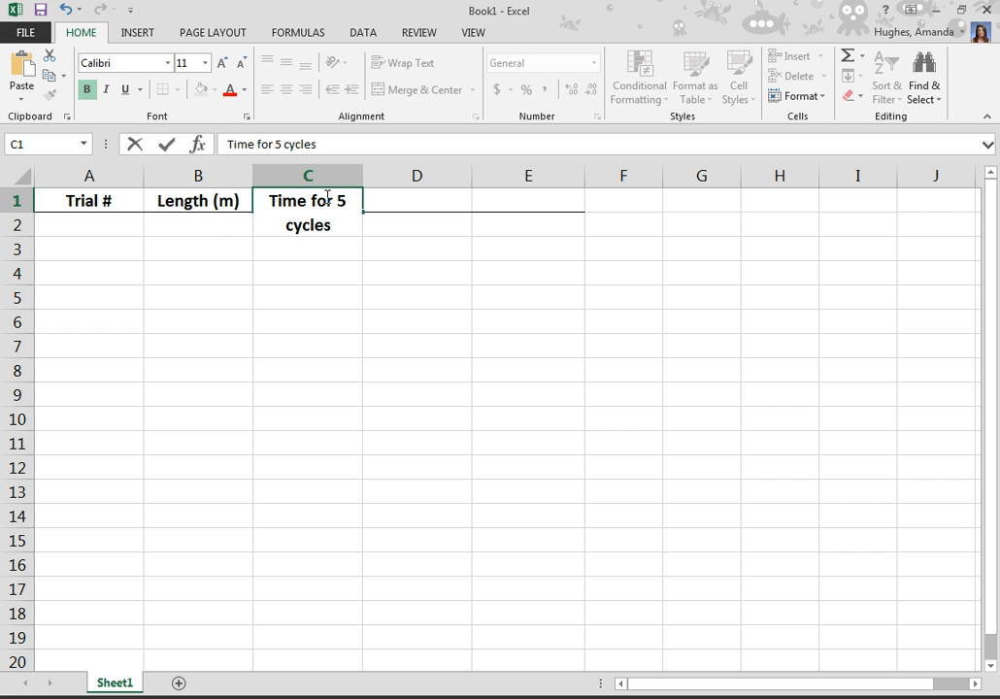
{"action": "type", "text": " (s)"}
{"action": "key", "text": "Tab"}
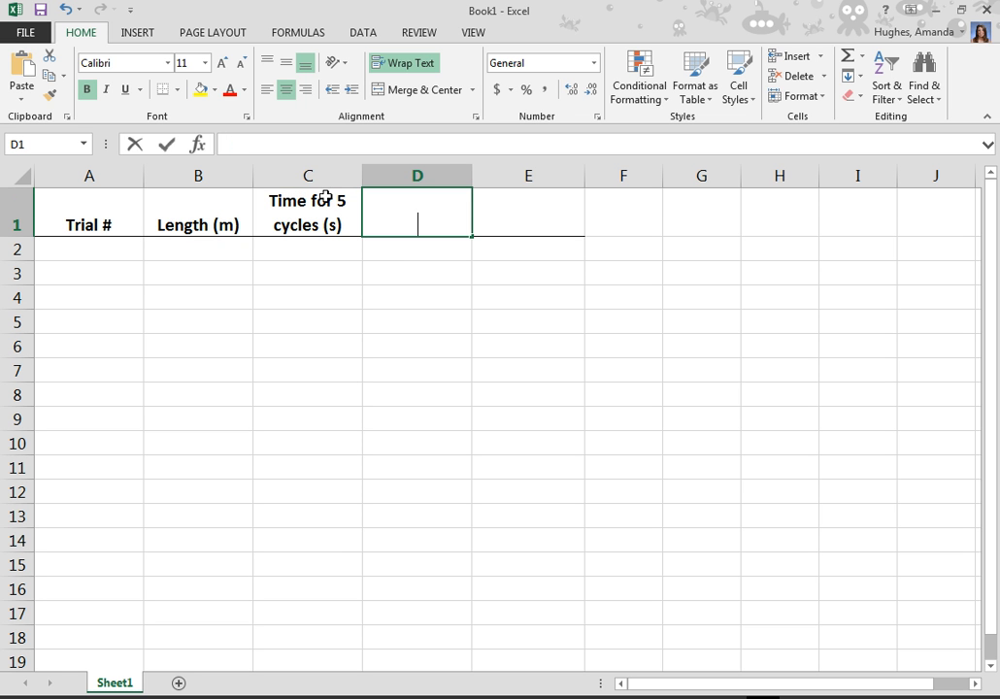
- Enter the column header "Period of oscillation (s)" in D1
{"action": "type", "text": "Per"}
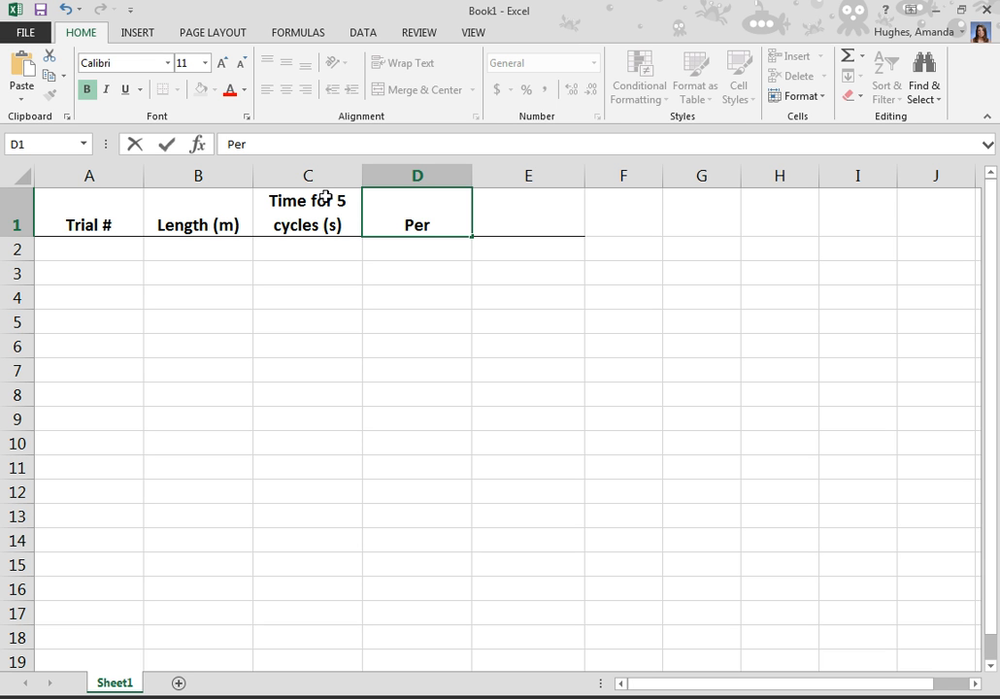
{"action": "type", "text": "iod of "}
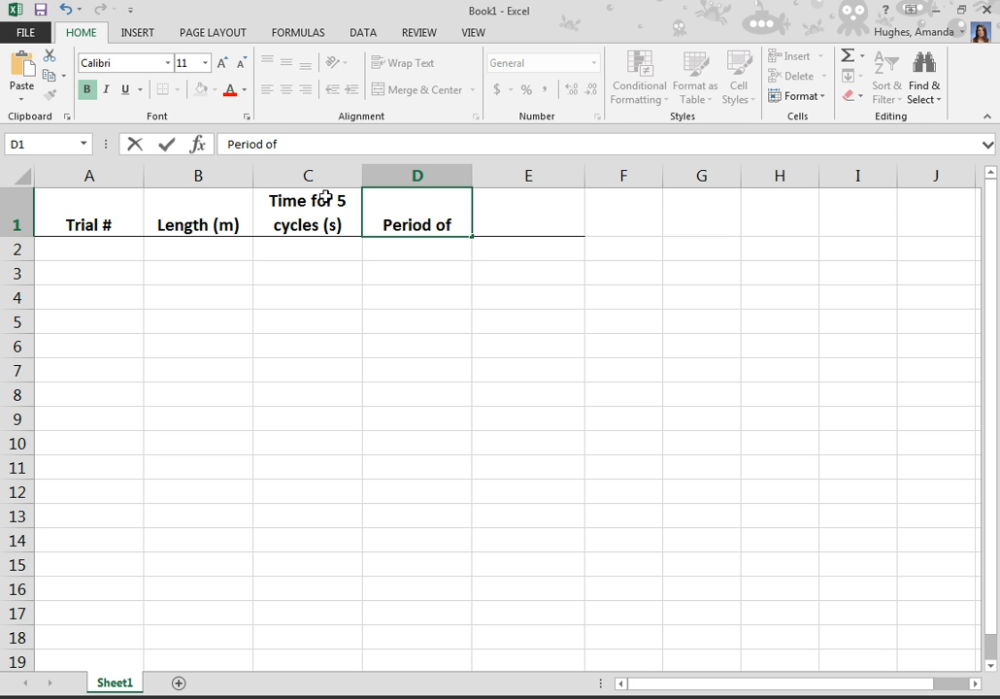
{"action": "type", "text": "occ"}
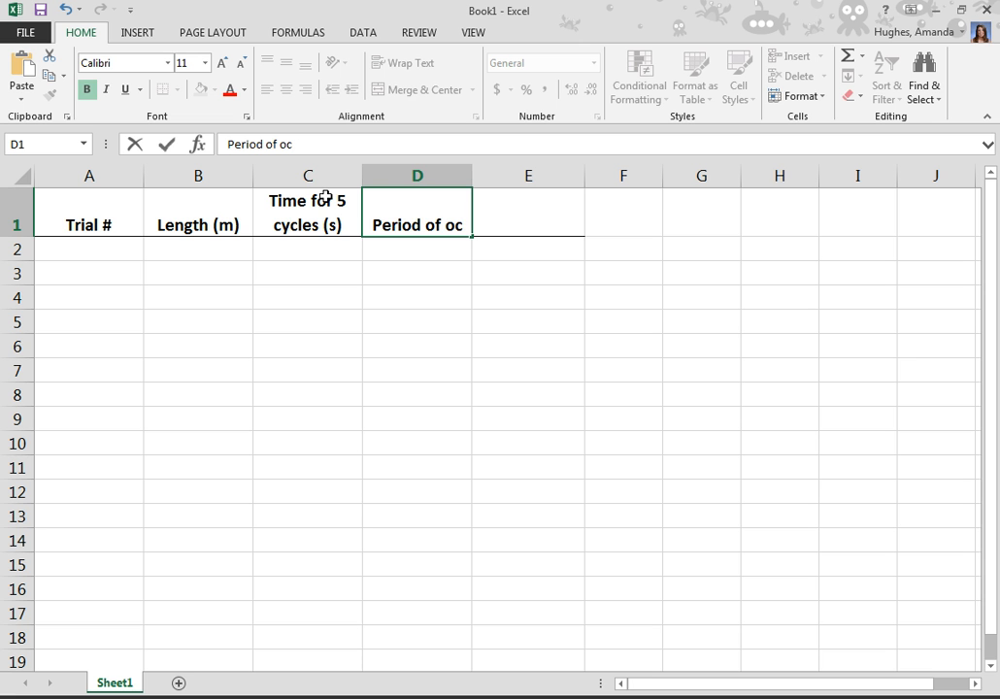
{"action": "key", "text": "BackSpace"}
{"action": "type", "text": "scil"}
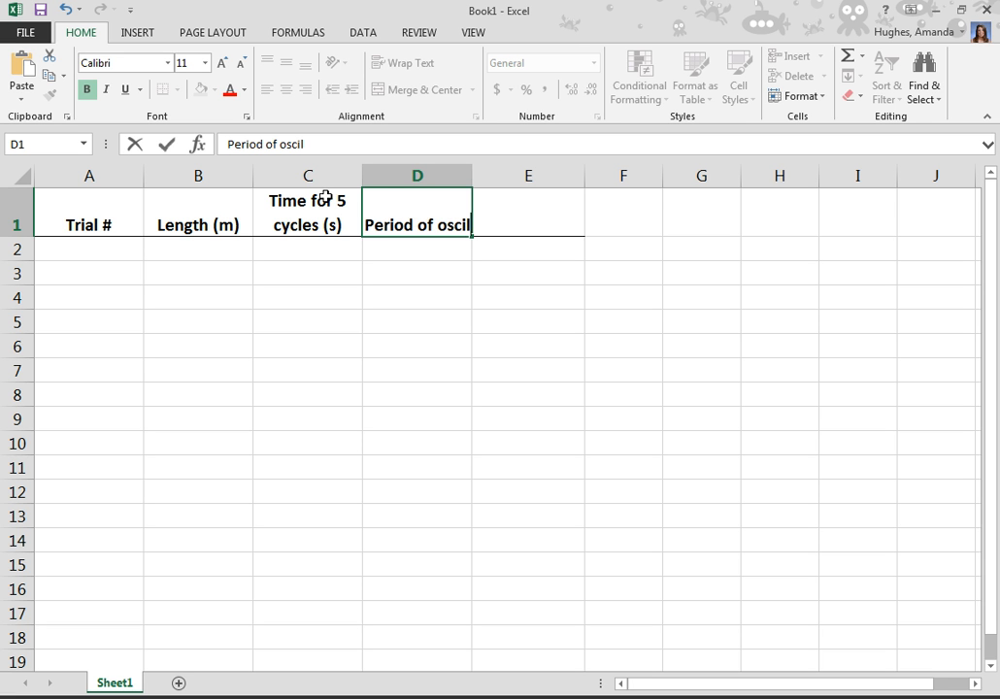
{"action": "type", "text": "lation (s"}
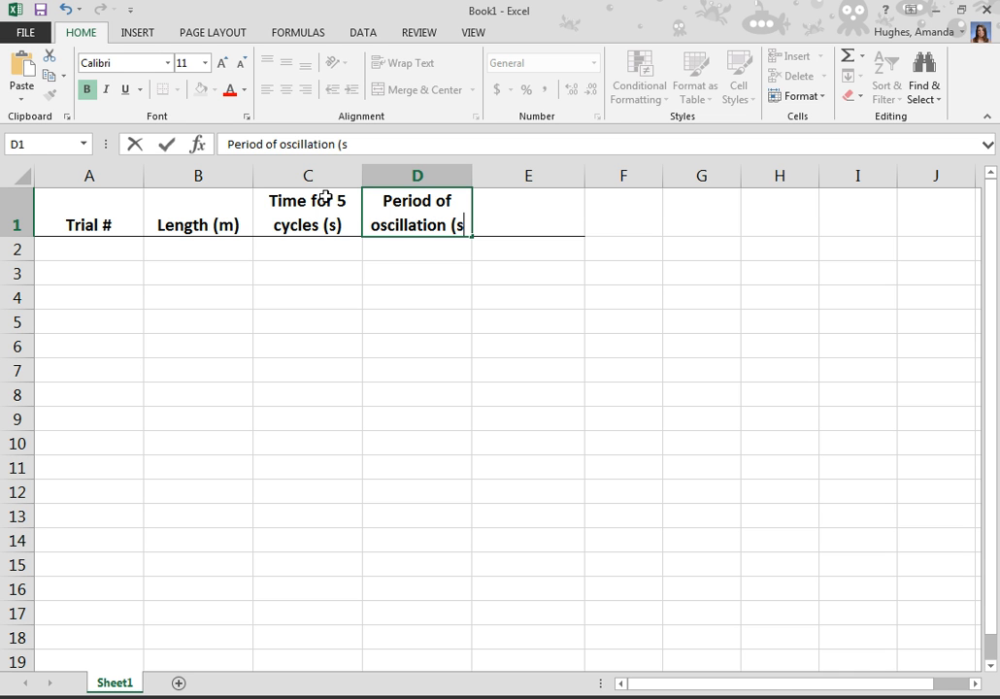
{"action": "type", "text": ")"}
{"action": "key", "text": "Tab"}
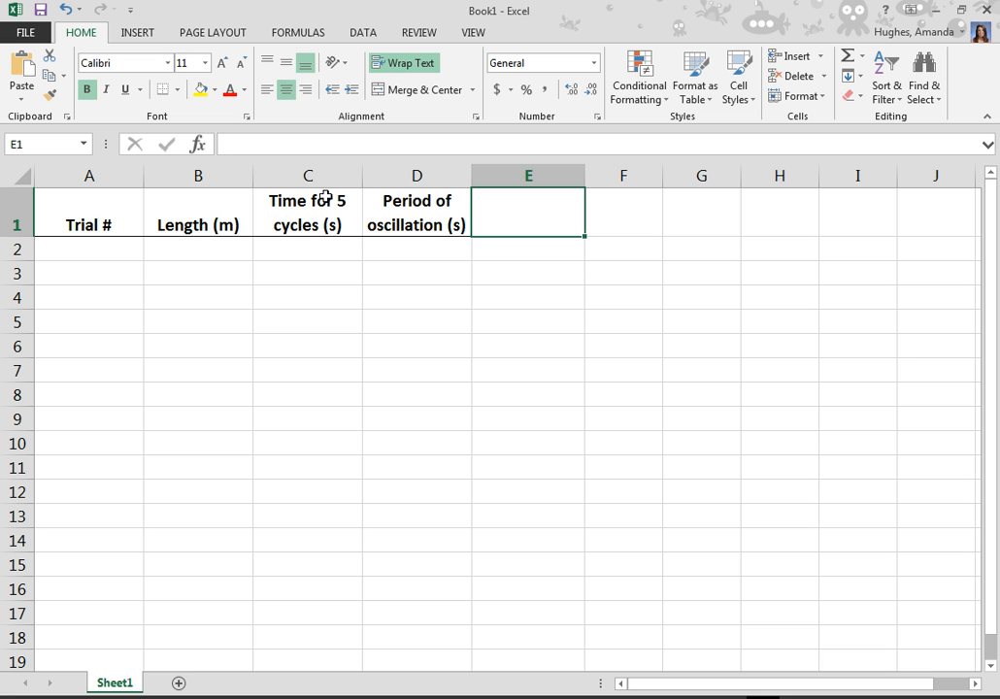
- Enter the column header "L^0.5" in E1
{"action": "type", "text": "L"}
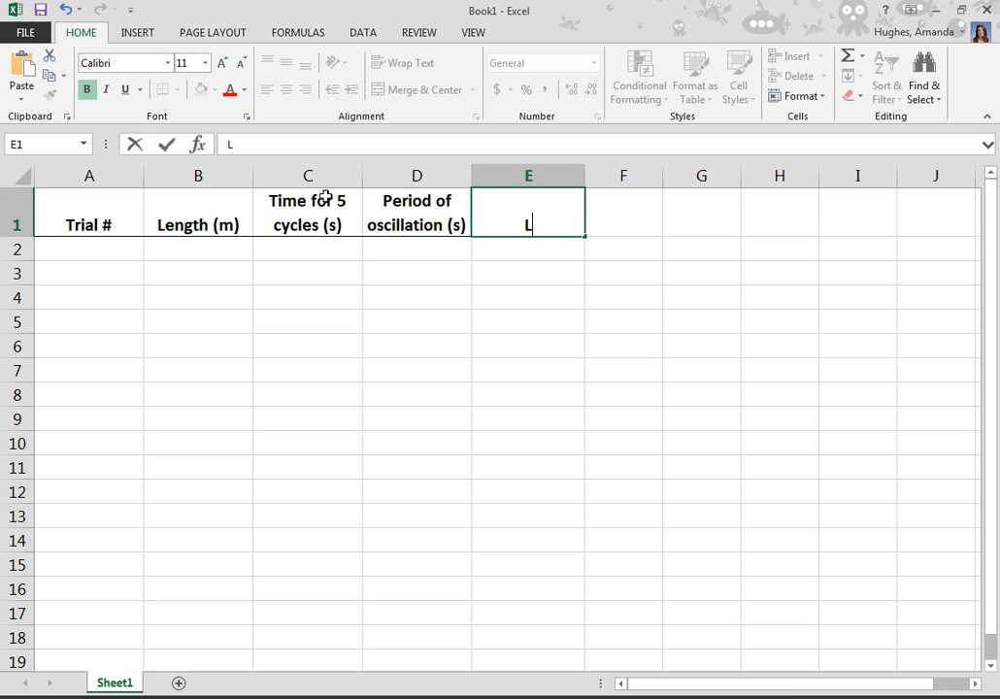
{"action": "type", "text": "^0.5"}
{"action": "key", "text": "Return"}
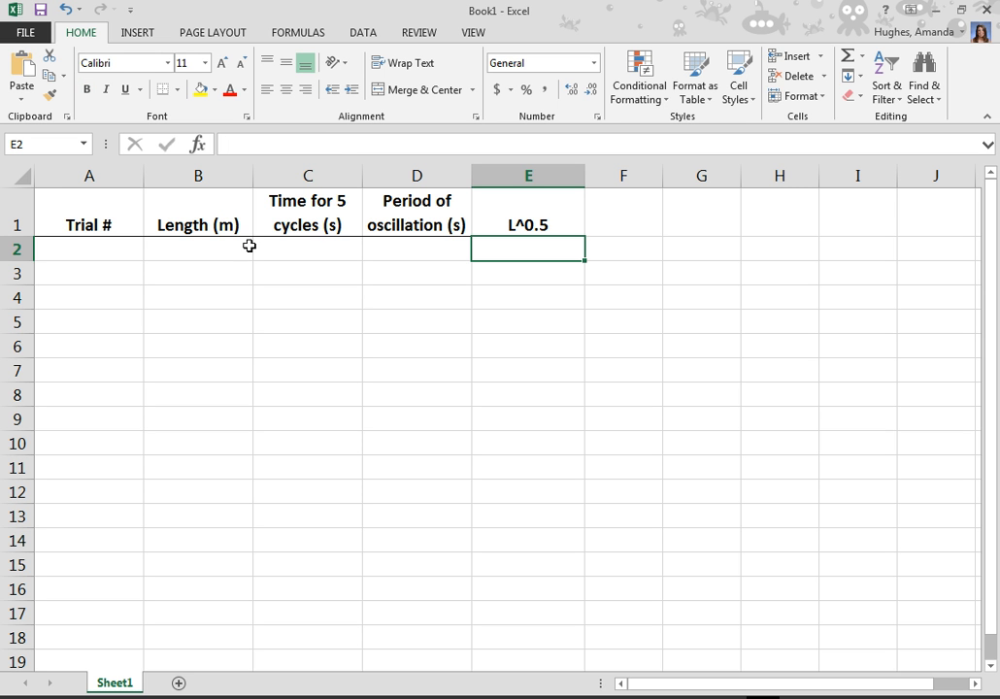
- Number the trials 1 to 5 in A2:A6 and return to the first length cell, B2
{"action": "left_click", "coordinate": [113, 251]}
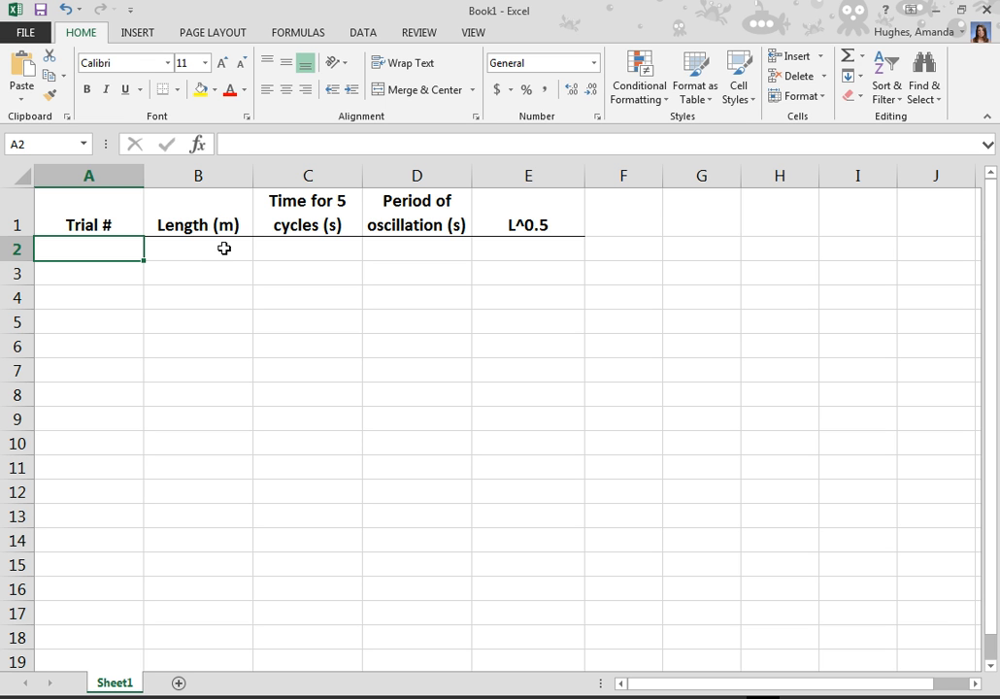
{"action": "type", "text": "1"}
{"action": "key", "text": "Return"}
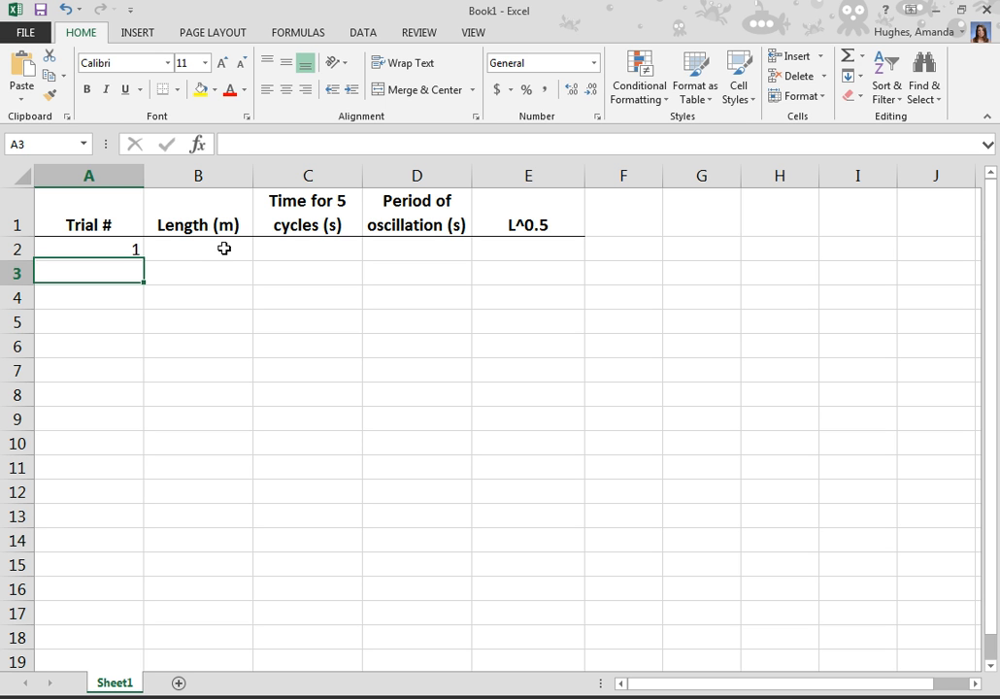
{"action": "type", "text": "2"}
{"action": "key", "text": "Return"}
{"action": "type", "text": "3"}
{"action": "key", "text": "Return"}
{"action": "type", "text": "4"}
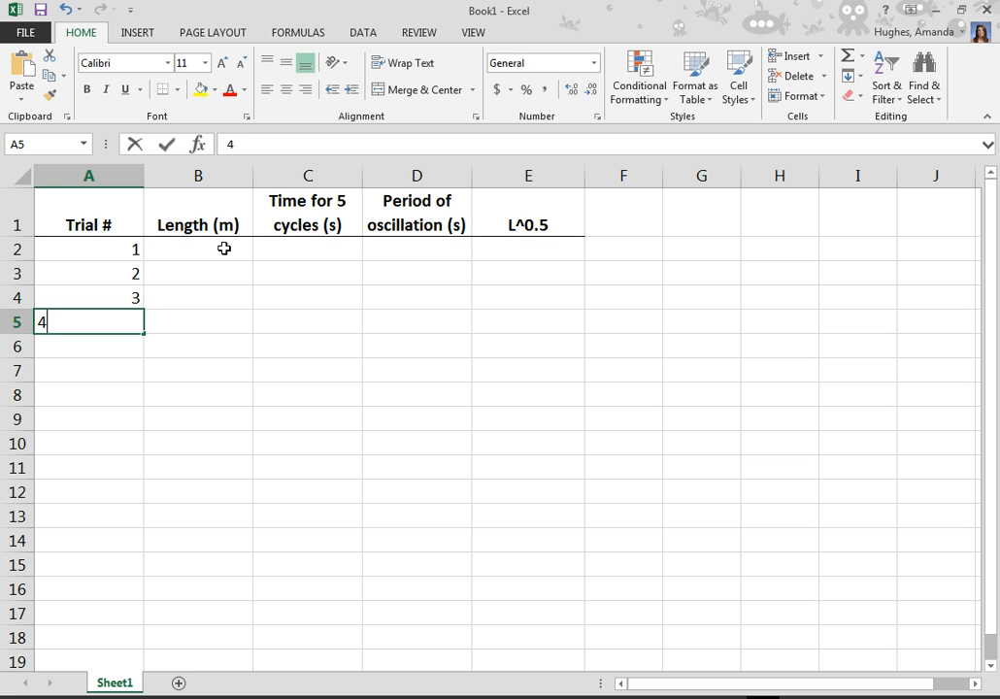
{"action": "key", "text": "Return"}
{"action": "type", "text": "5"}
{"action": "key", "text": "Return"}
{"action": "key", "text": "Right"}
{"action": "key", "text": "Up"}
{"action": "key", "text": "Up"}
{"action": "key", "text": "Up"}
{"action": "key", "text": "Up"}
{"action": "key", "text": "Up"}
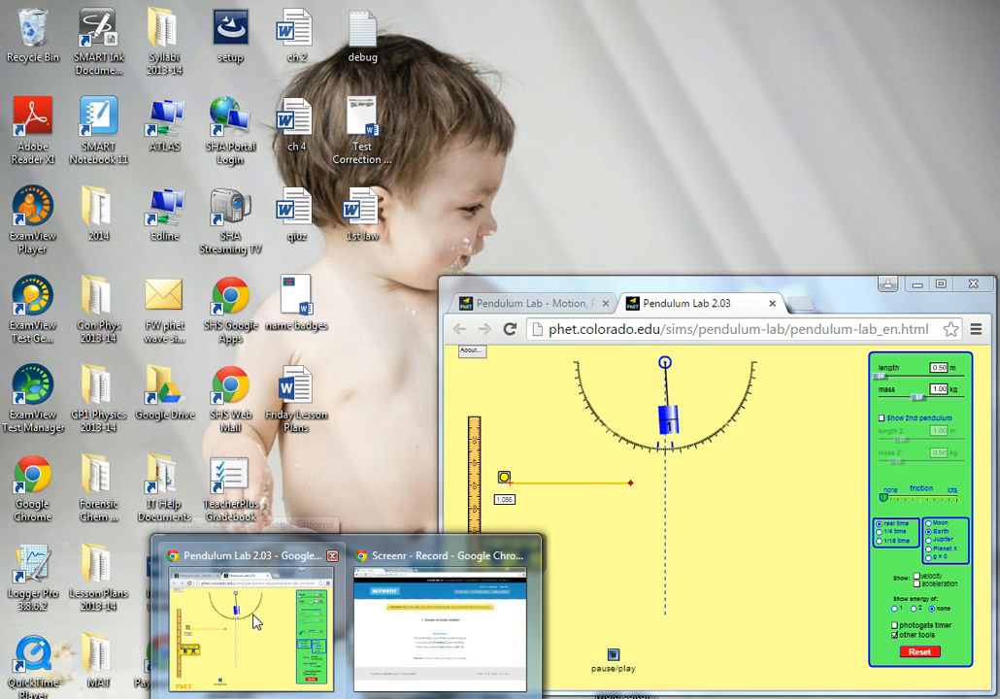
- Switch to the Pendulum Lab simulation in Chrome, maximize it, and set the pendulum to length 0.50 m and mass 2.10 kg
{"action": "left_click", "coordinate": [256, 621]}
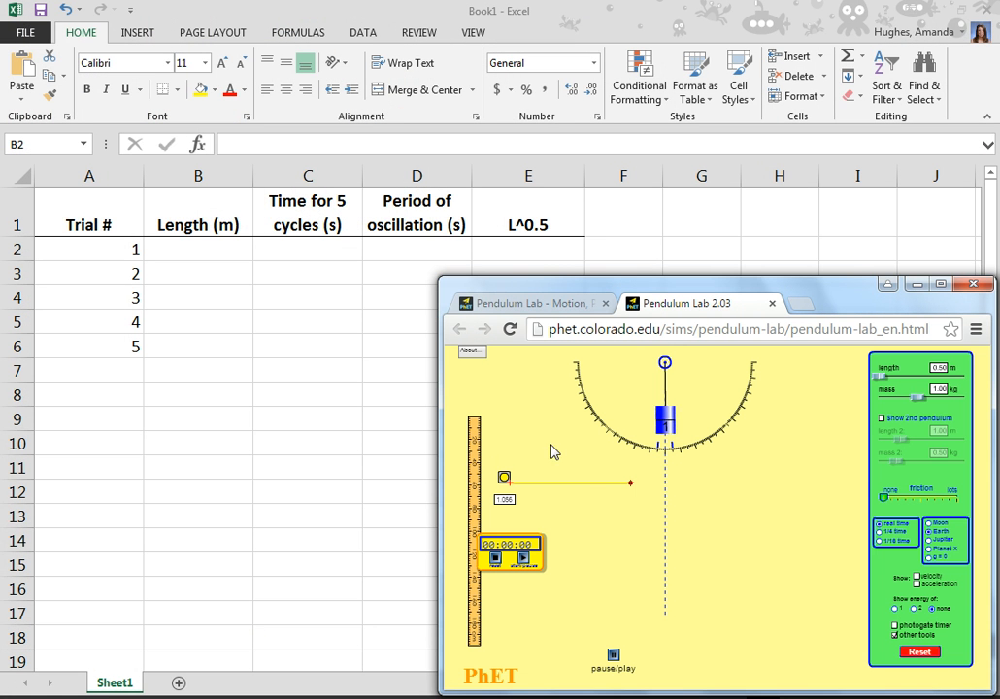
{"action": "left_click", "coordinate": [941, 283]}
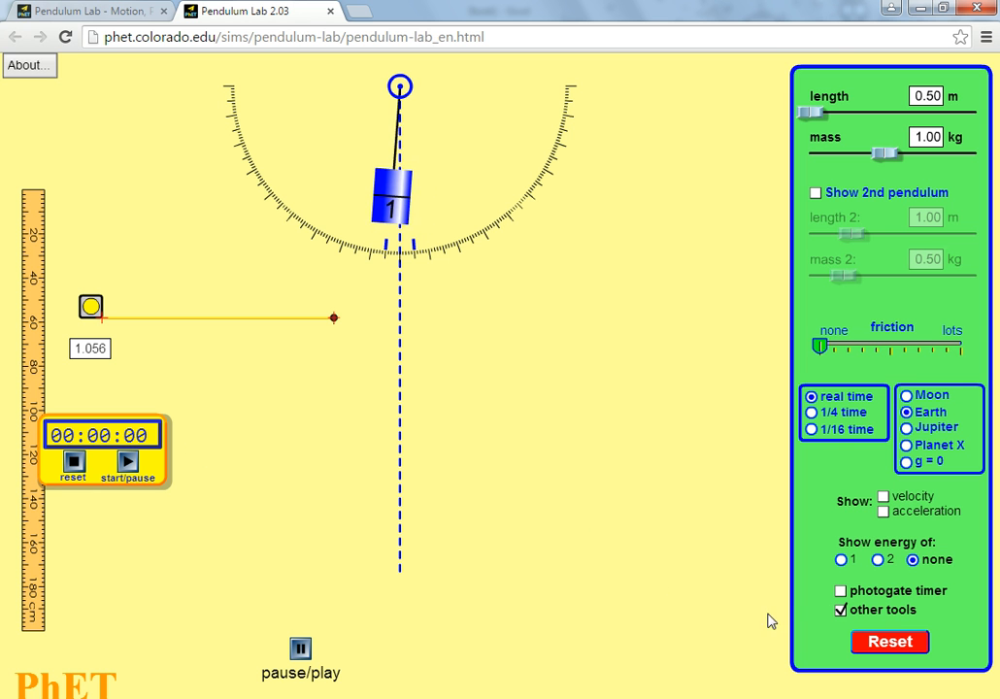
{"action": "left_click", "coordinate": [842, 611]}
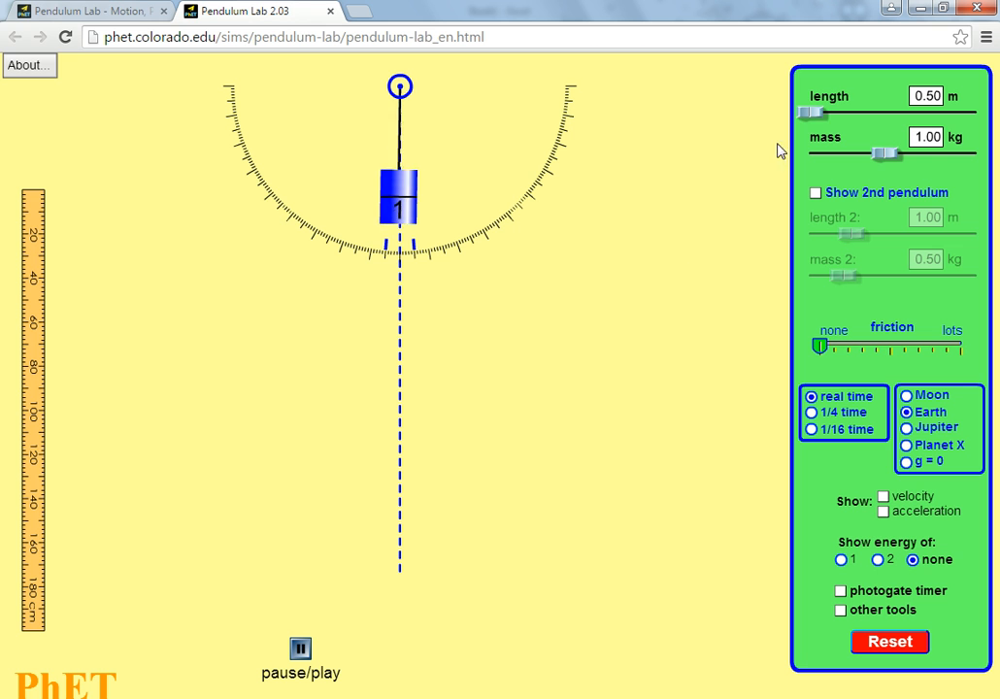
{"action": "mouse_move", "coordinate": [812, 113]}
{"action": "left_mouse_down"}
{"action": "mouse_move", "coordinate": [986, 122]}
{"action": "mouse_move", "coordinate": [813, 123]}
{"action": "mouse_move", "coordinate": [804, 112]}
{"action": "mouse_move", "coordinate": [886, 134]}
{"action": "mouse_move", "coordinate": [983, 120]}
{"action": "mouse_move", "coordinate": [800, 120]}
{"action": "left_mouse_up"}
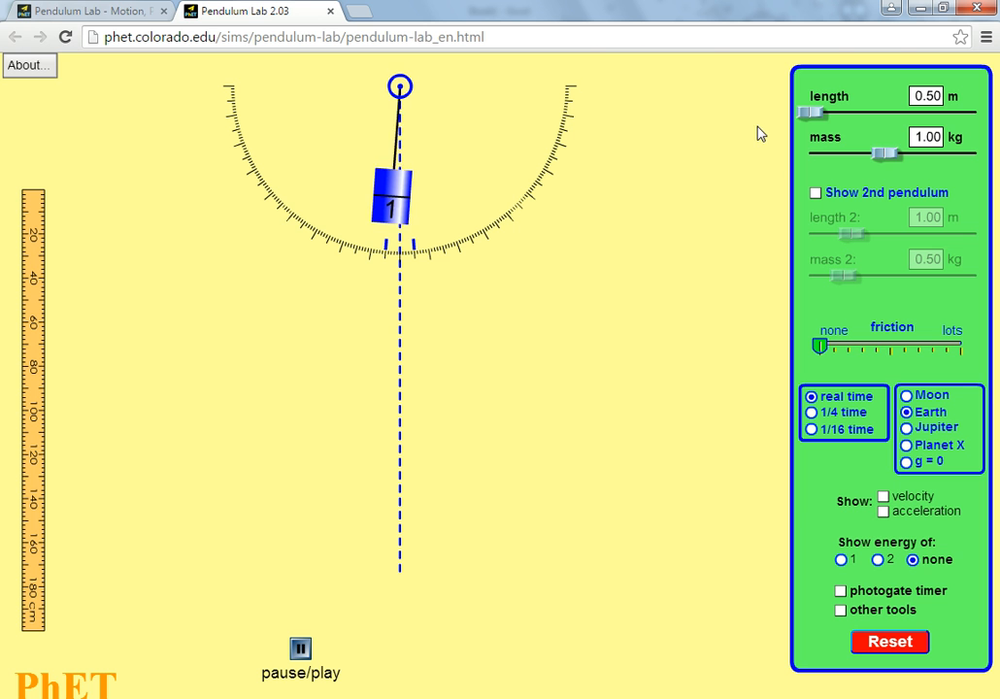
{"action": "left_click_drag", "start_coordinate": [886, 154], "coordinate": [986, 164]}
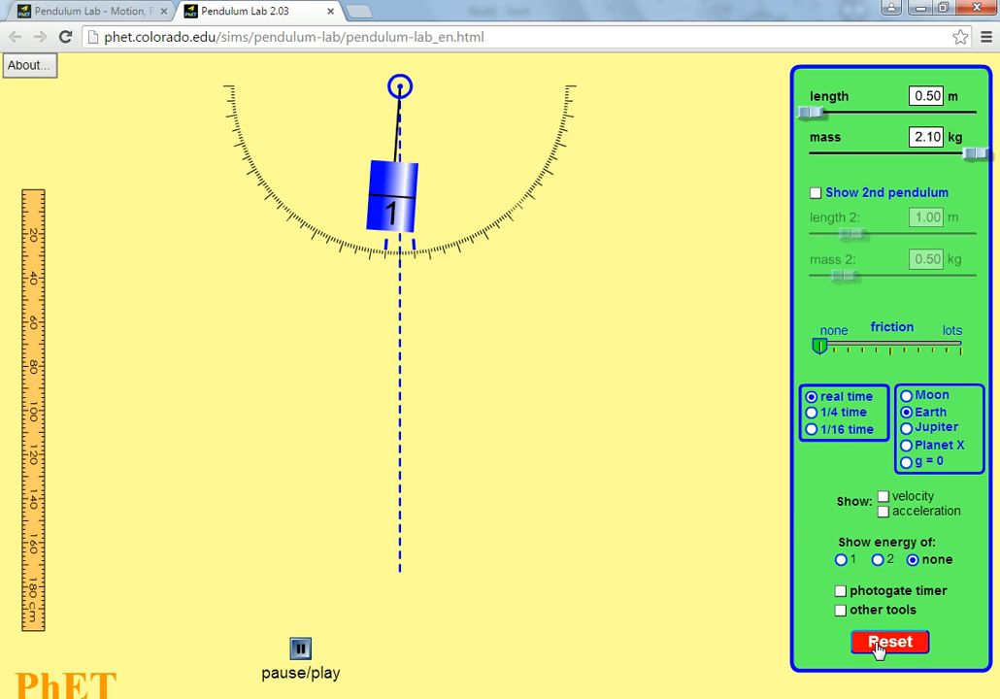
- Show the simulation's other tools and place the stopwatch just right of the pendulum's dashed centre line, below the protractor
{"action": "left_click", "coordinate": [841, 611]}
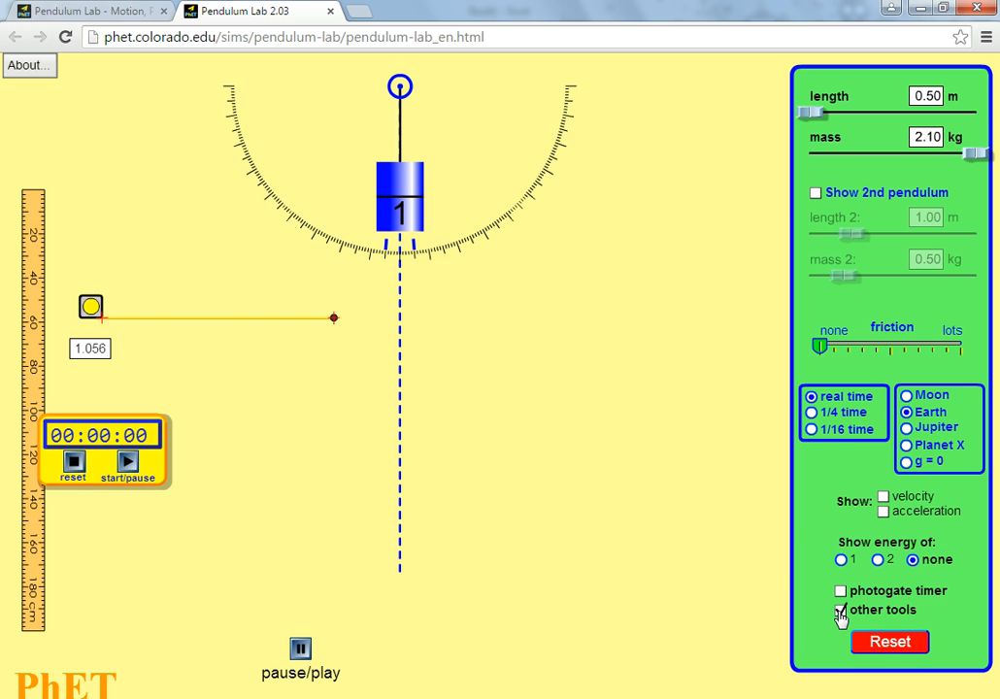
{"action": "left_click_drag", "start_coordinate": [136, 436], "coordinate": [581, 400]}
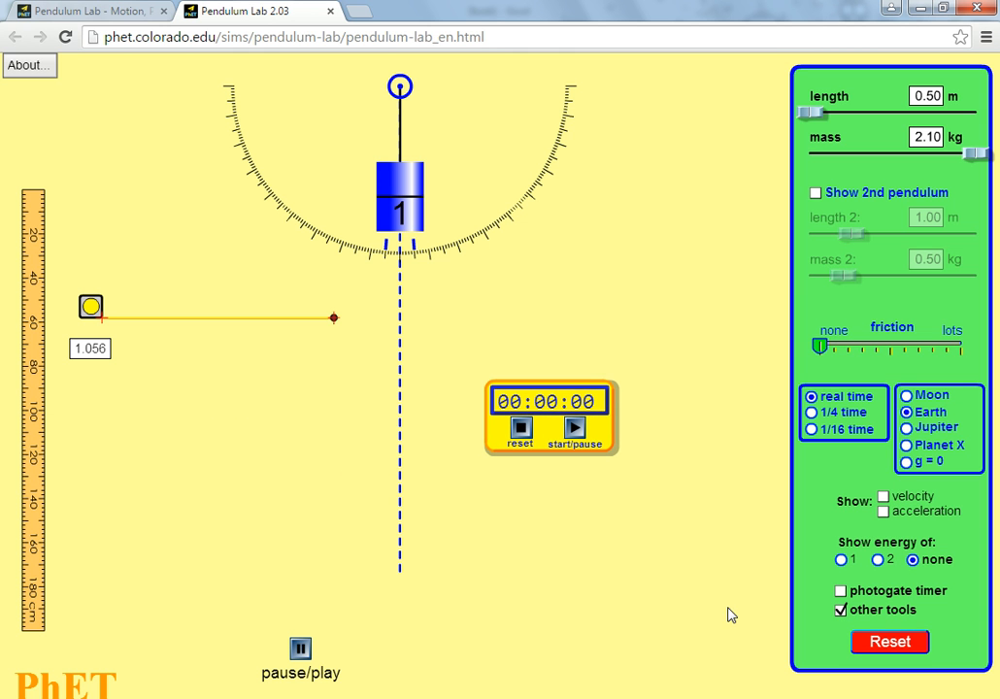
{"action": "left_click", "coordinate": [841, 612]}
{"action": "left_click", "coordinate": [841, 612]}
- Release the pendulum from a small angle right of vertical and time five cycles with the stopwatch
{"action": "left_click_drag", "start_coordinate": [395, 216], "coordinate": [414, 228]}
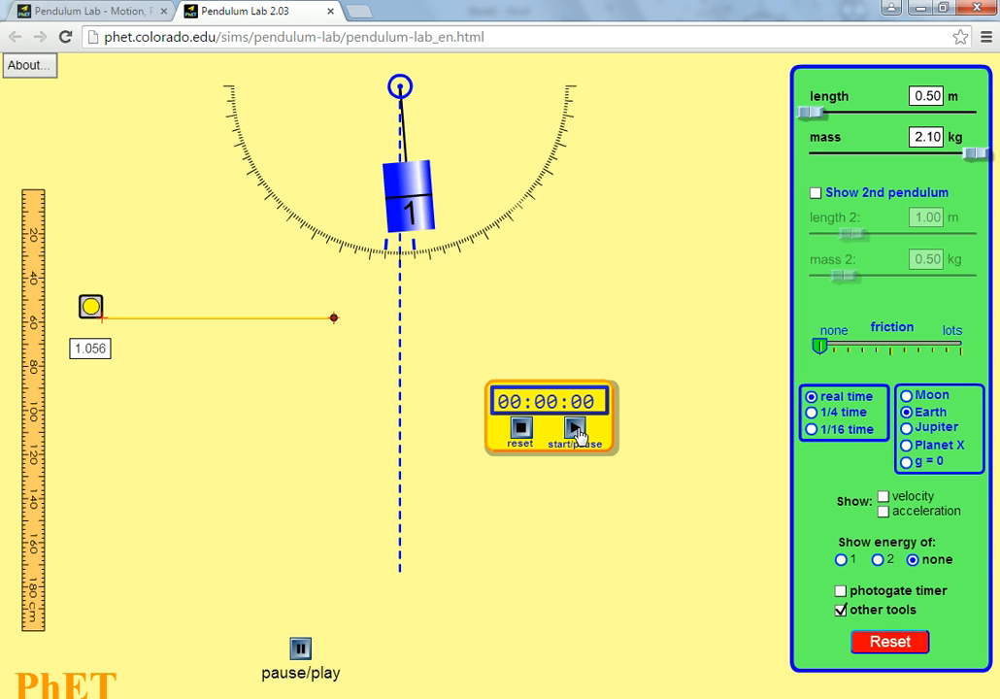
{"action": "left_click", "coordinate": [575, 430]}
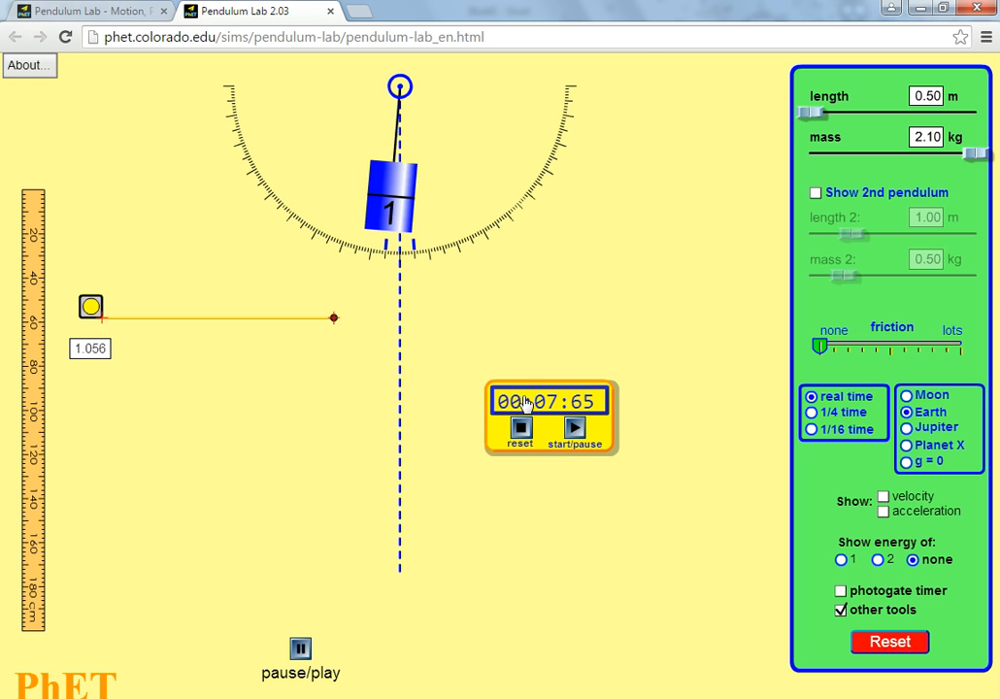
- Switch back to Excel, rechecking the stopwatch in the simulation, and enter 7.65 as trial 1's time for 5 cycles in C2
{"action": "key", "text": "alt+Tab"}
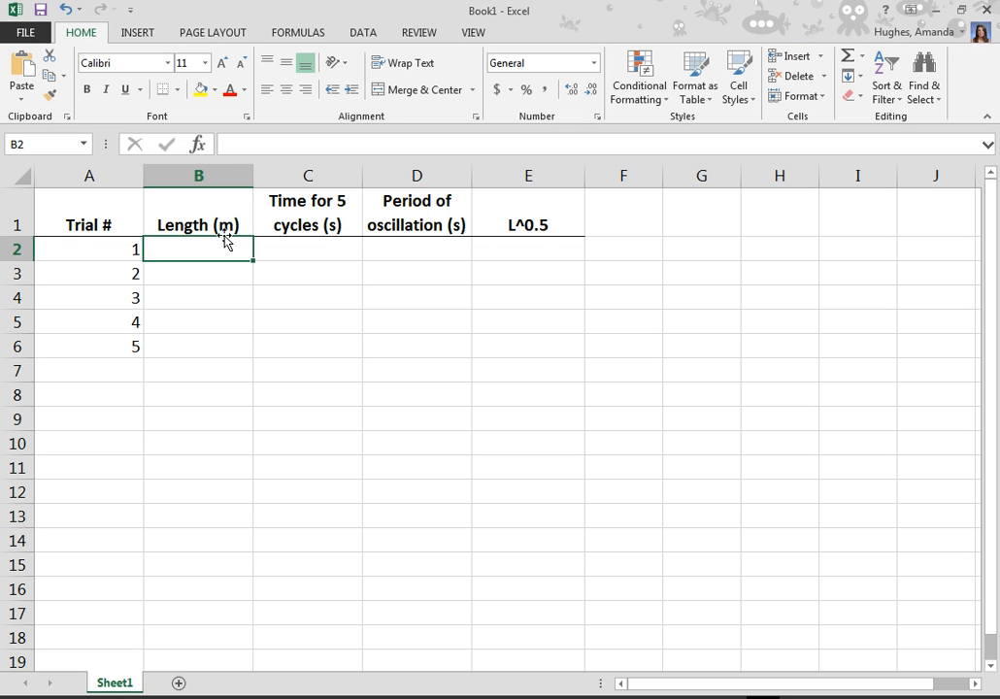
{"action": "left_click", "coordinate": [320, 246]}
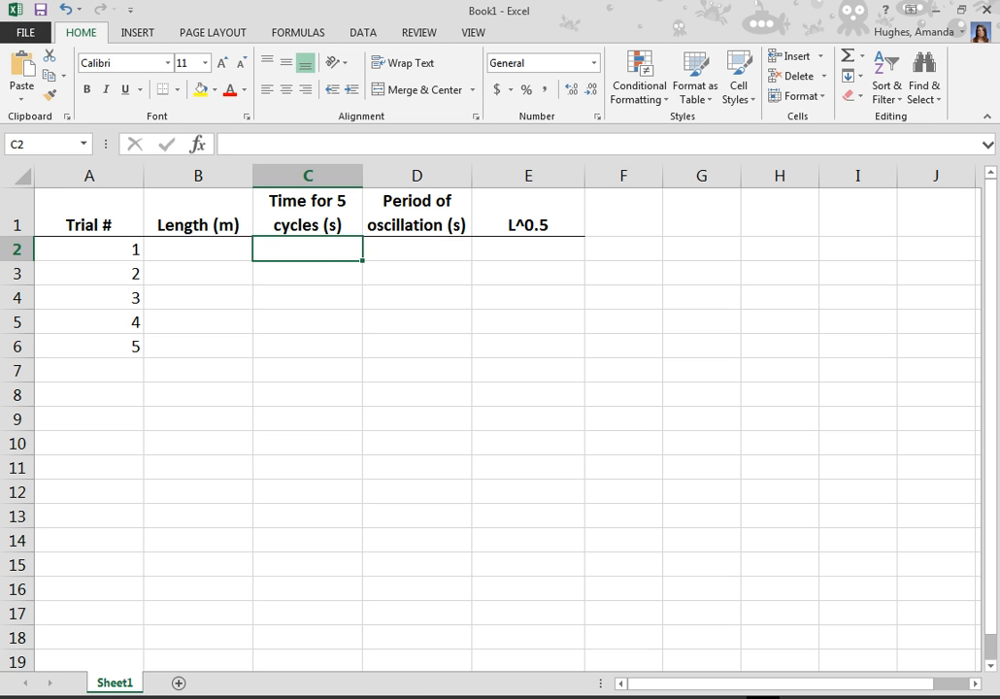
{"action": "left_click", "coordinate": [299, 652]}
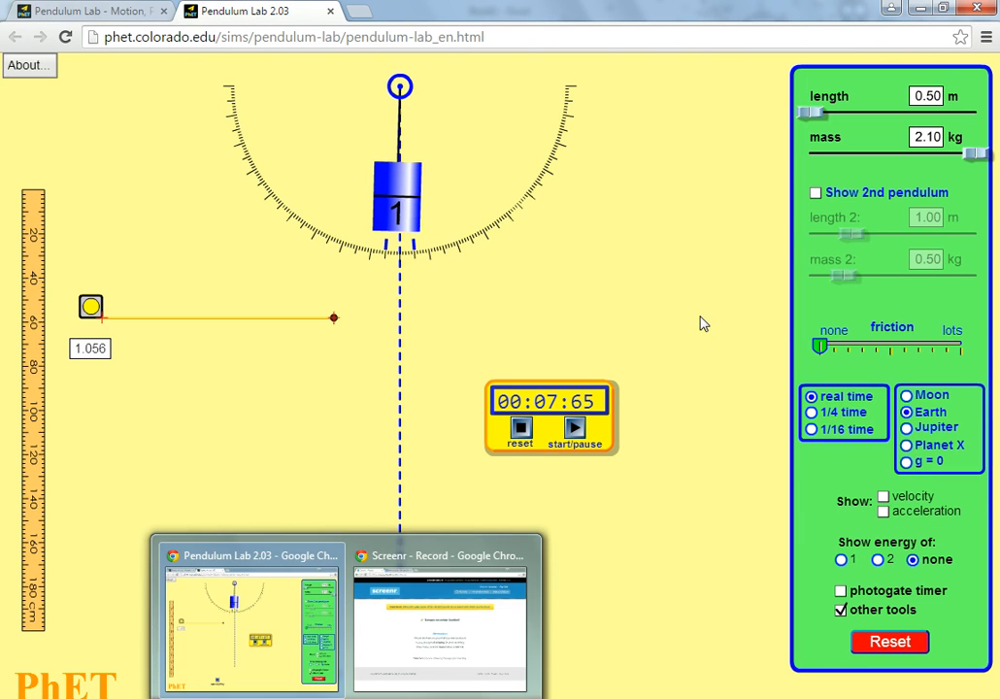
{"action": "key", "text": "alt+Tab"}
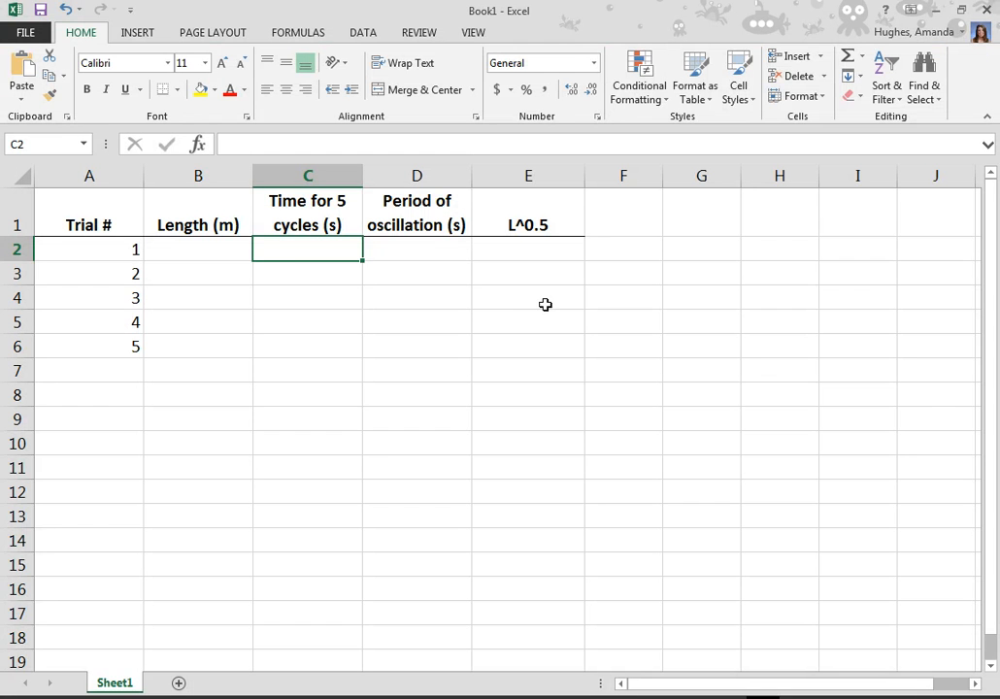
{"action": "type", "text": "7.65"}
{"action": "key", "text": "Left"}
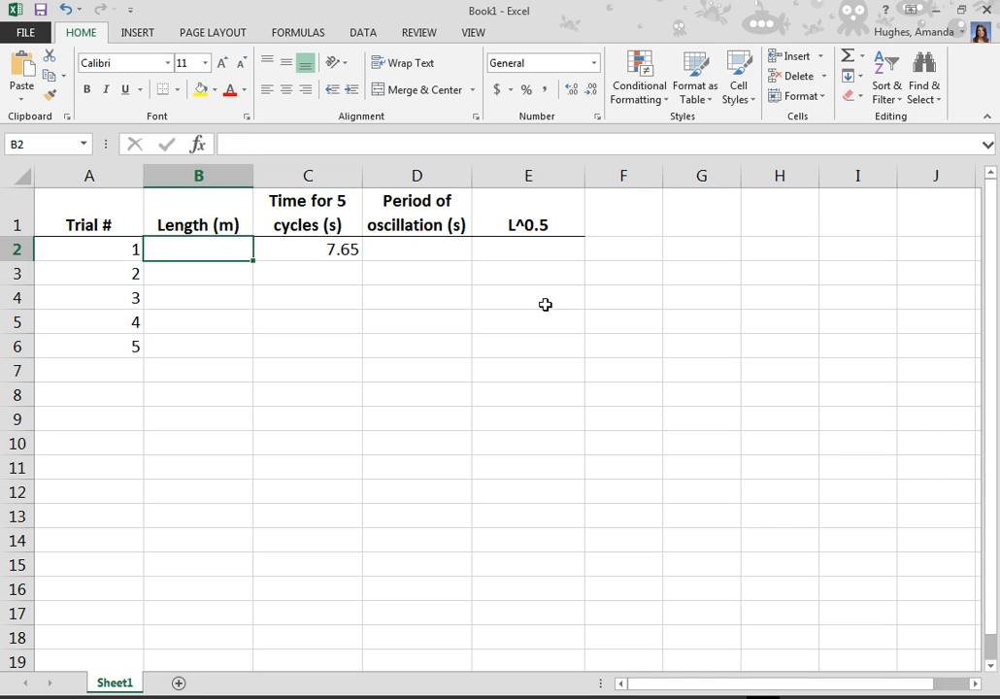
- Enter 0.5 as trial 1's length in B2
{"action": "type", "text": ".5"}
{"action": "key", "text": "Return"}
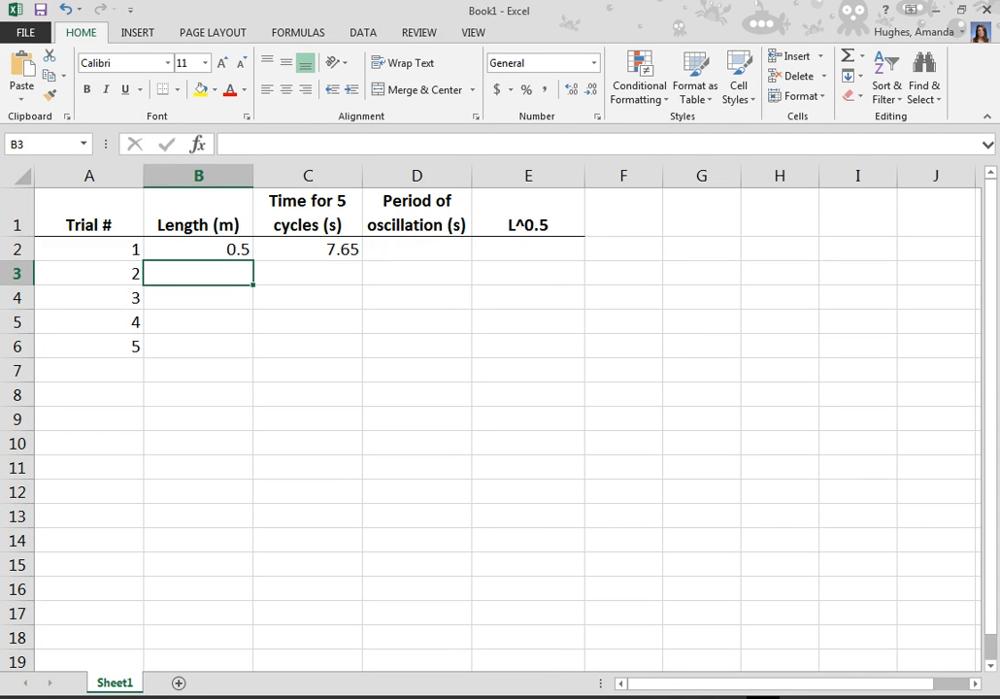
- Switch to the Pendulum Lab simulation in Chrome and set the pendulum's length to 0.70 m
{"action": "mouse_move", "coordinate": [345, 697]}
{"action": "left_click", "coordinate": [325, 629]}
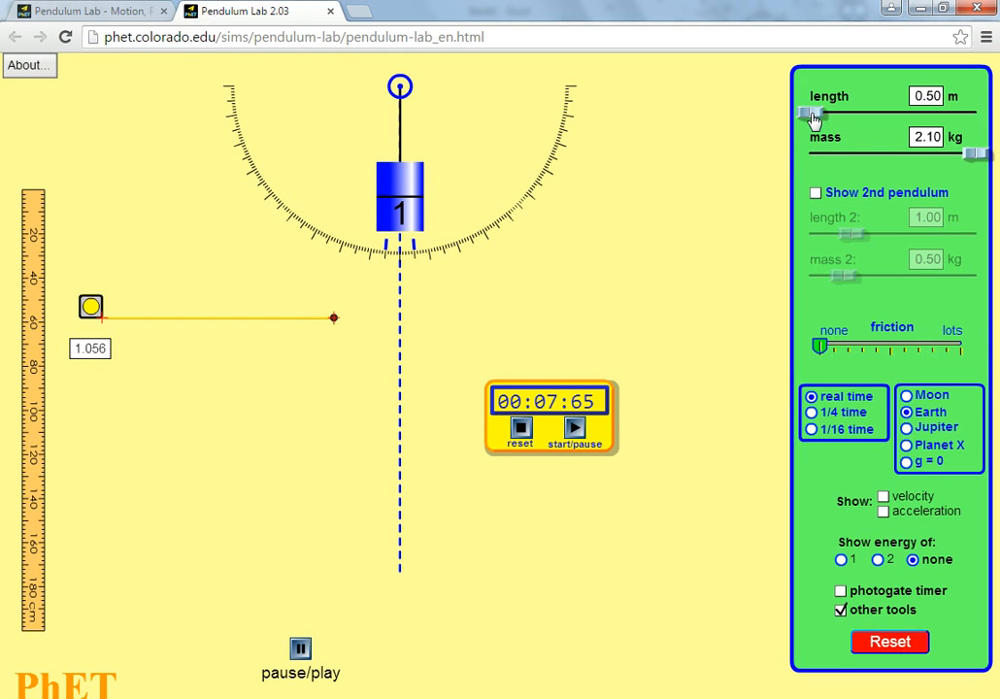
{"action": "left_click_drag", "start_coordinate": [814, 115], "coordinate": [828, 120]}
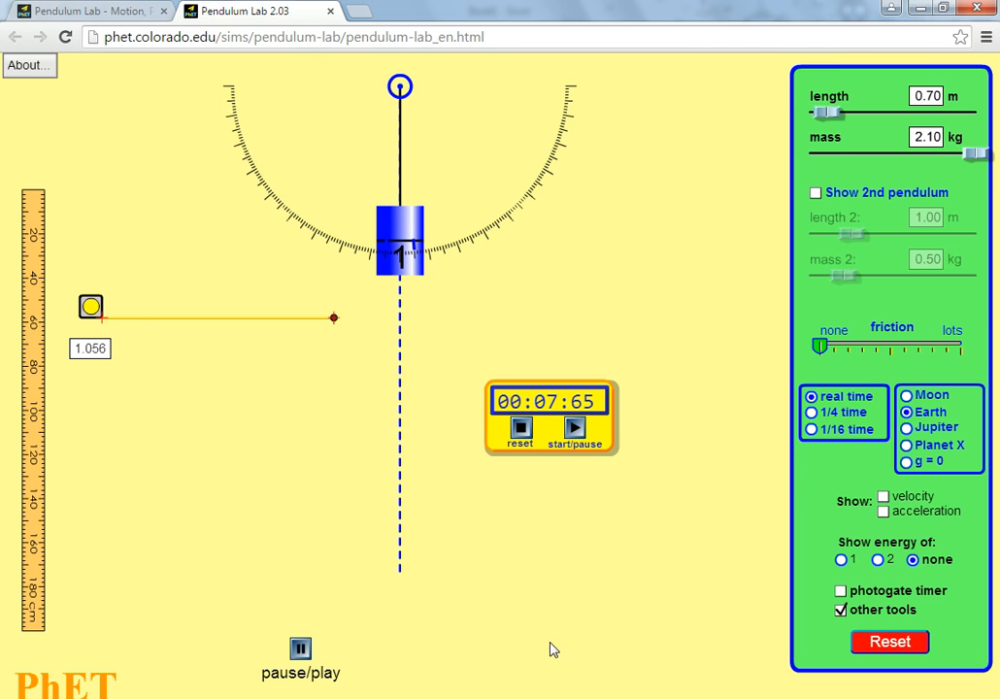
- Switch back to Excel and enter the lengths 0.7, 0.9, 1.1 and 1.3 for trials 2 to 5 in B3:B6
{"action": "key", "text": "alt+Tab"}
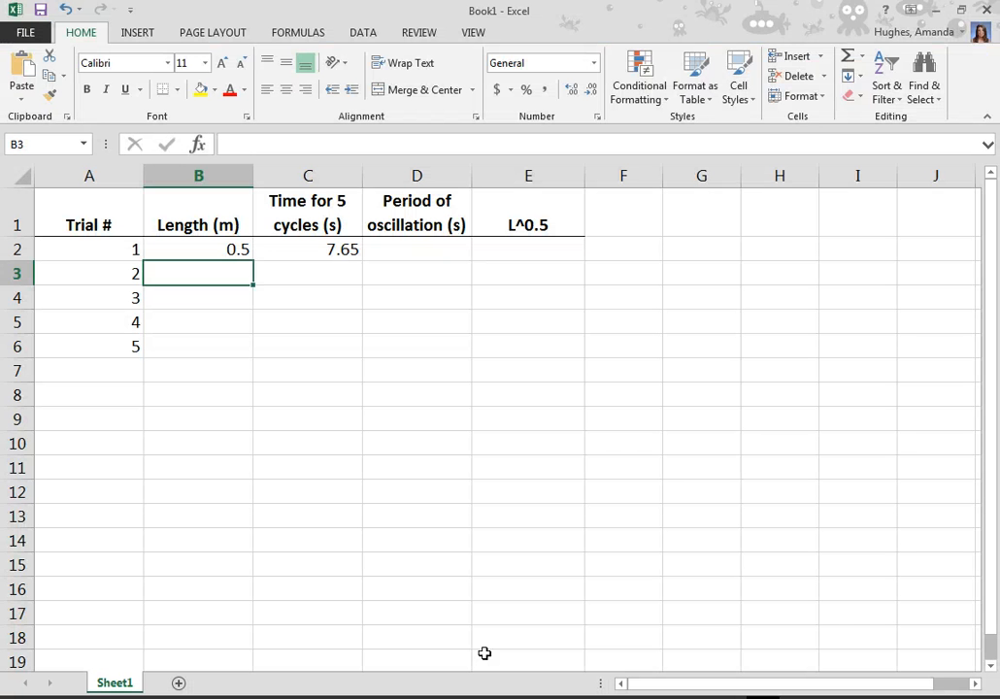
{"action": "type", "text": "1.5"}
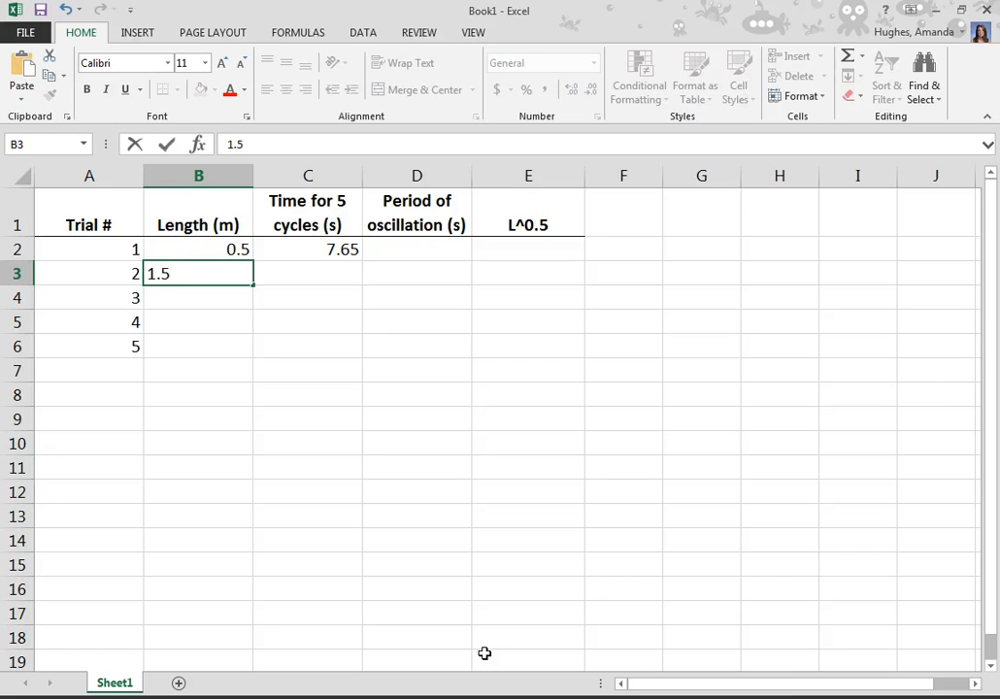
{"action": "key", "text": "BackSpace"}
{"action": "key", "text": "BackSpace"}
{"action": "key", "text": "BackSpace"}
{"action": "type", "text": "0.7"}
{"action": "key", "text": "Return"}
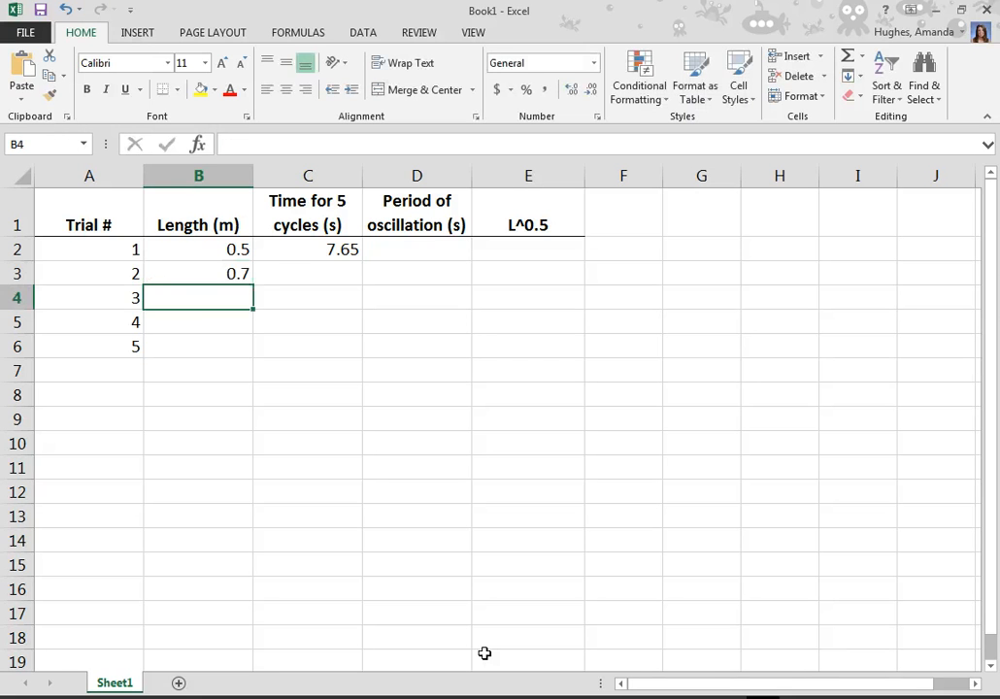
{"action": "type", "text": "0.9"}
{"action": "key", "text": "Return"}
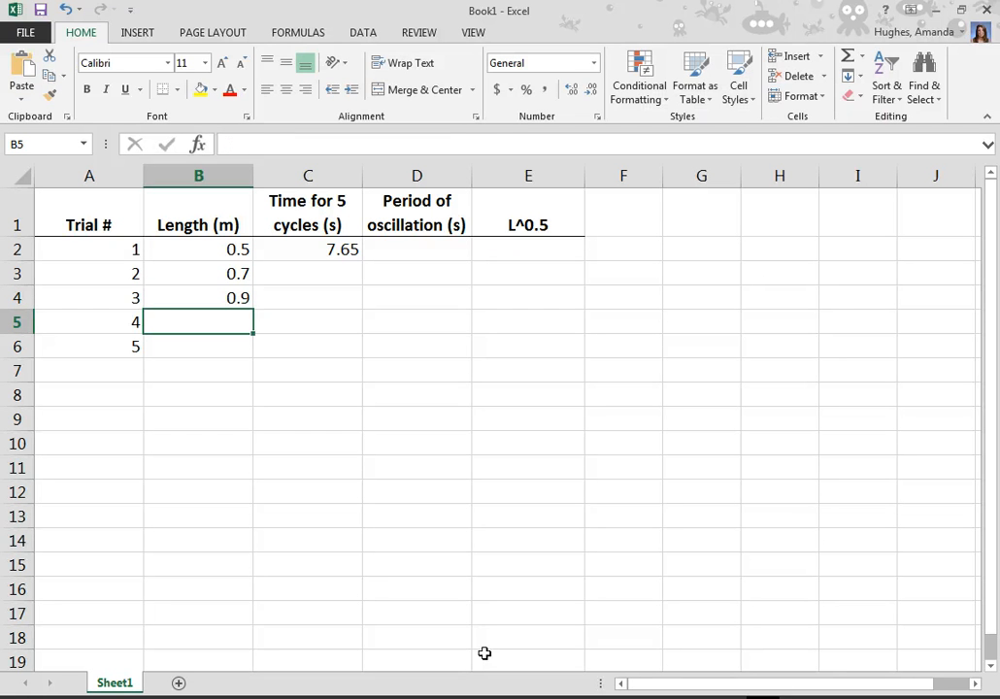
{"action": "type", "text": "1.1"}
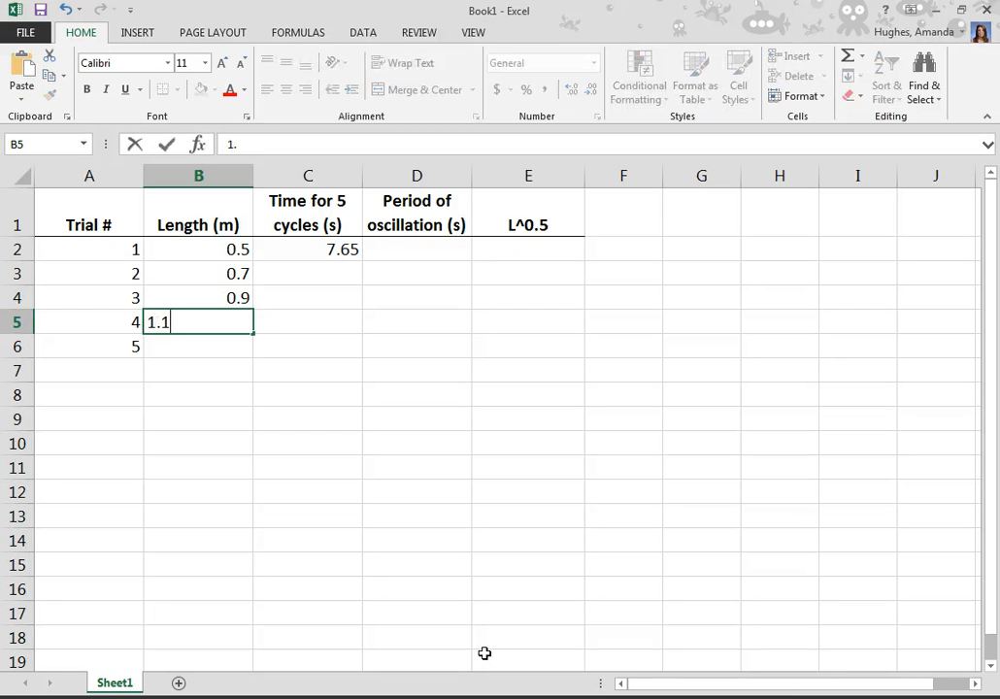
{"action": "key", "text": "Return"}
{"action": "type", "text": "1.3"}
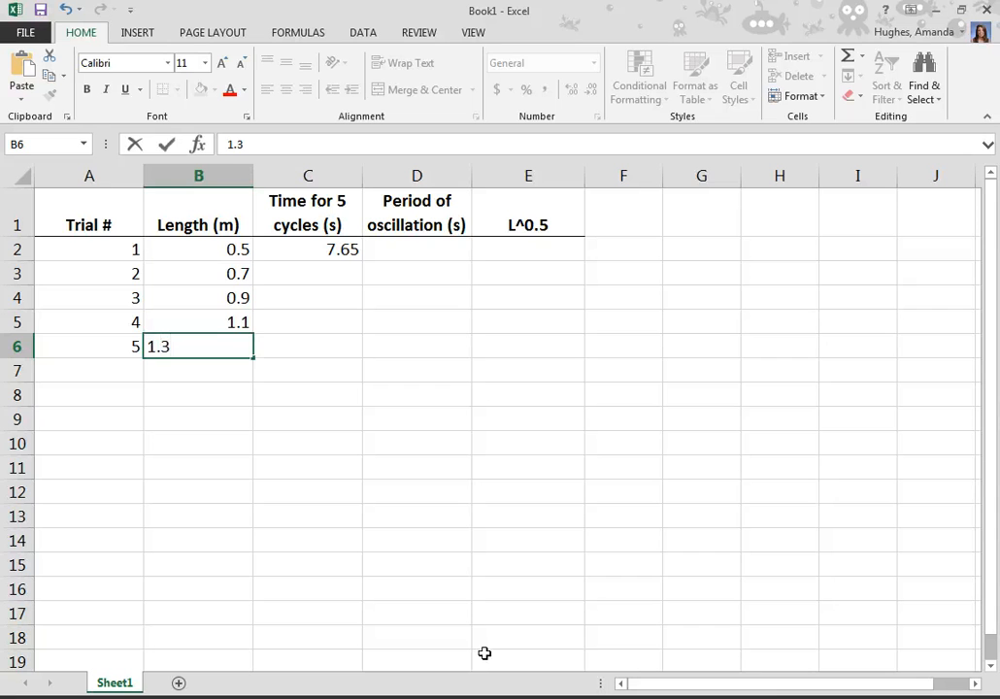
{"action": "key", "text": "Return"}
- Enter 8, 9, 10 and 11 as the times for 5 cycles of trials 2 to 5 in C3:C6
{"action": "key", "text": "Right"}
{"action": "key", "text": "Up"}
{"action": "key", "text": "Up"}
{"action": "key", "text": "Up"}
{"action": "key", "text": "Up"}
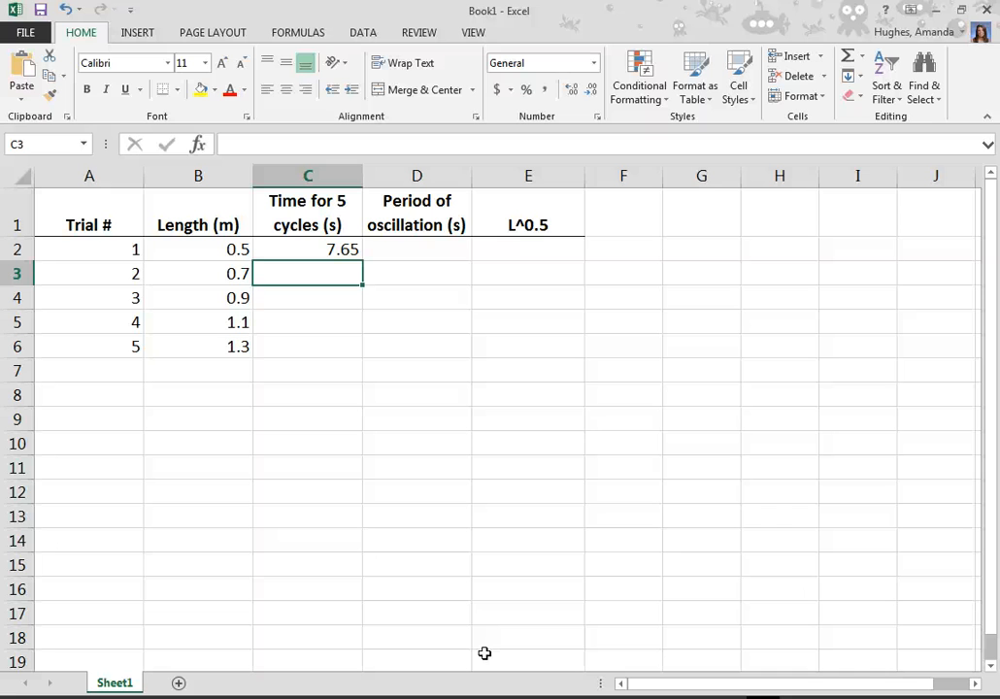
{"action": "type", "text": "8"}
{"action": "key", "text": "Return"}
{"action": "type", "text": "9"}
{"action": "key", "text": "Return"}
{"action": "type", "text": "10"}
{"action": "key", "text": "Return"}
{"action": "type", "text": "11"}
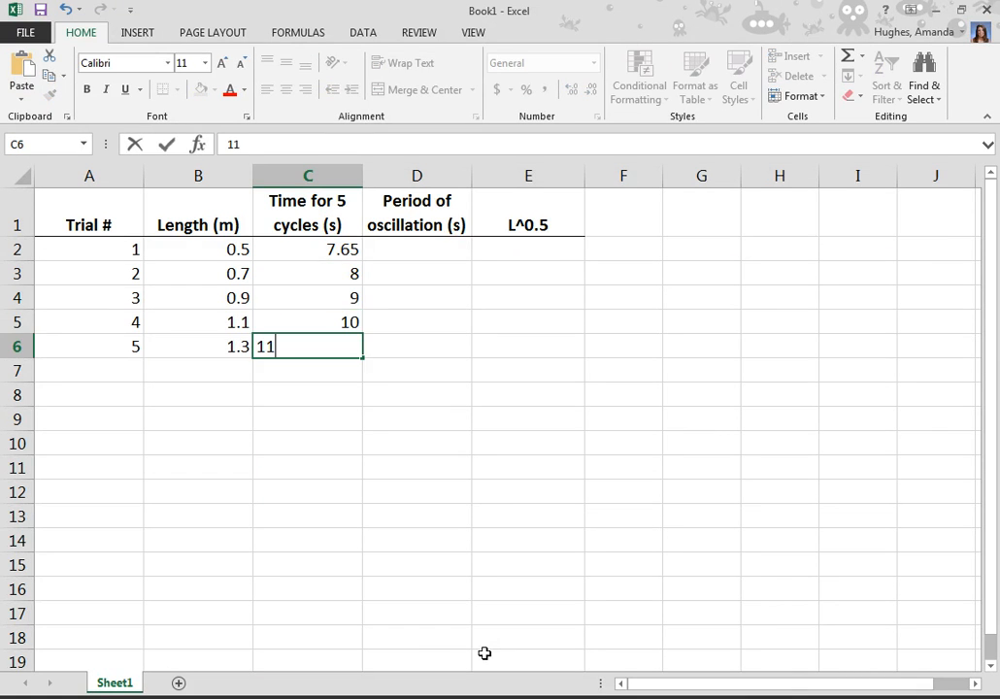
{"action": "key", "text": "Return"}
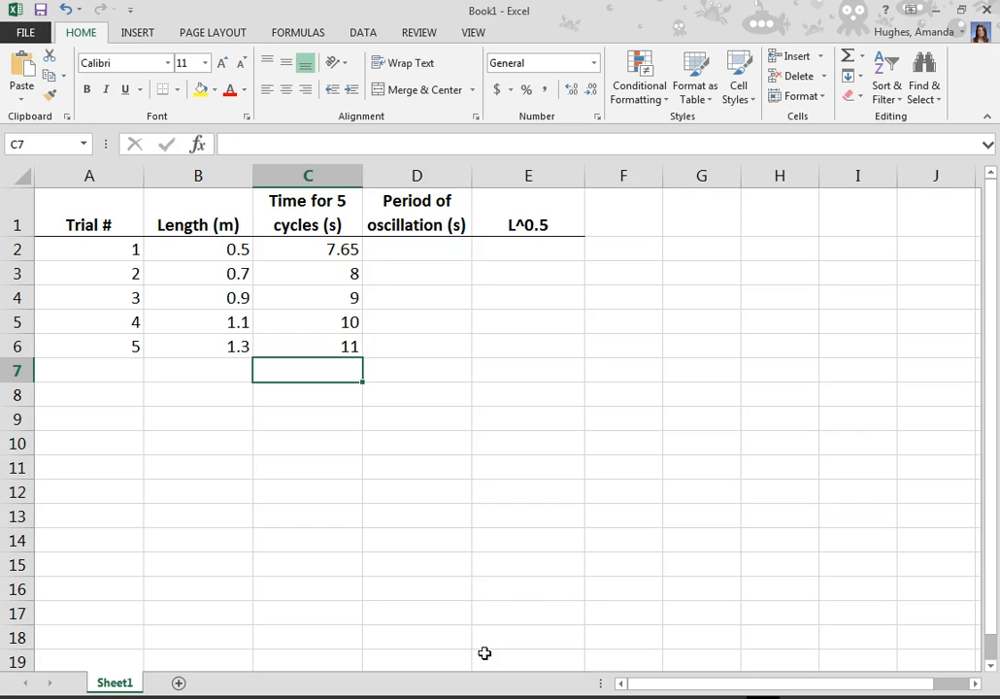
- Select trial 1's period of oscillation cell, D2
{"action": "left_click", "coordinate": [422, 250]}
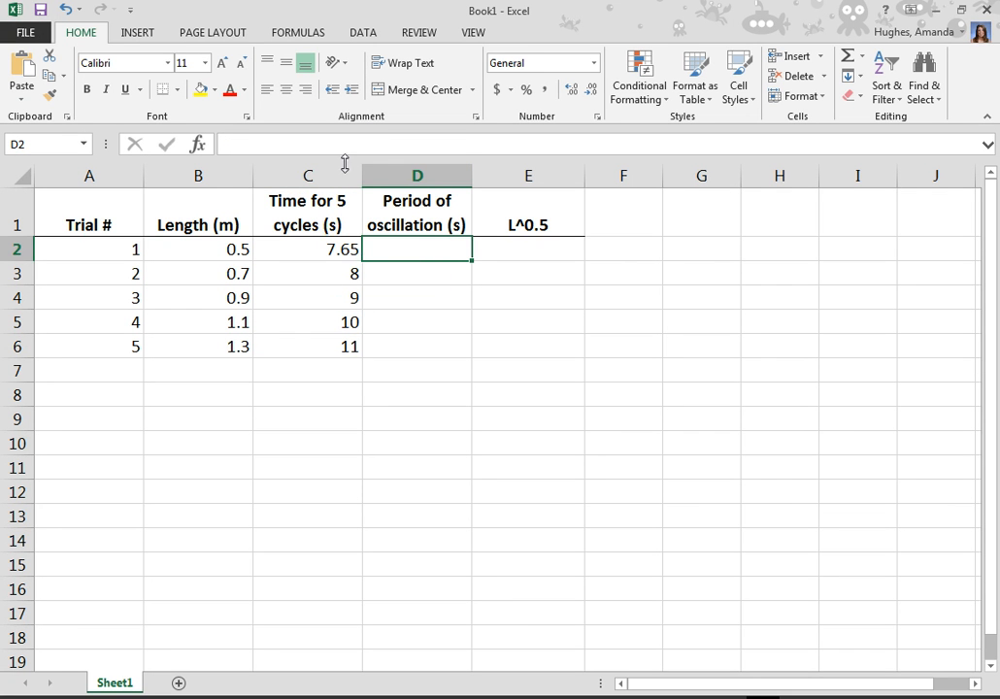